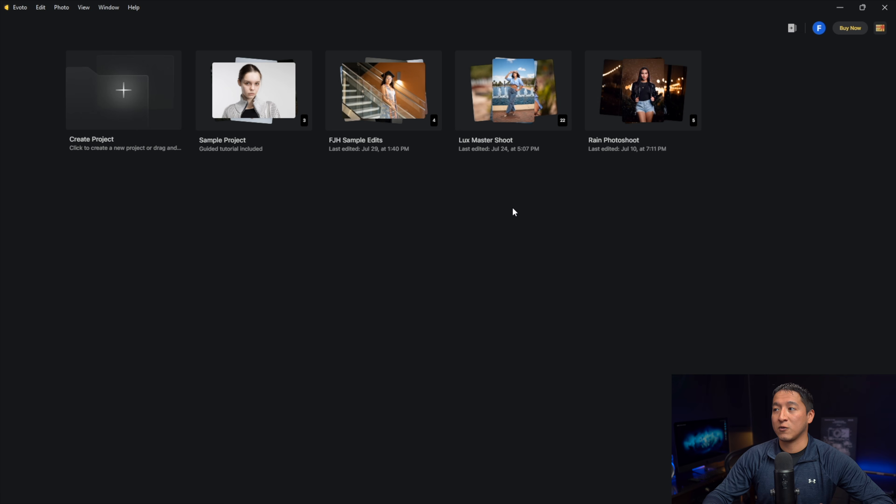
# Step: Open the FJH Sample Edits project, display the graduation portrait on the staircase and hide the presets list
pyautogui.click(384, 104)
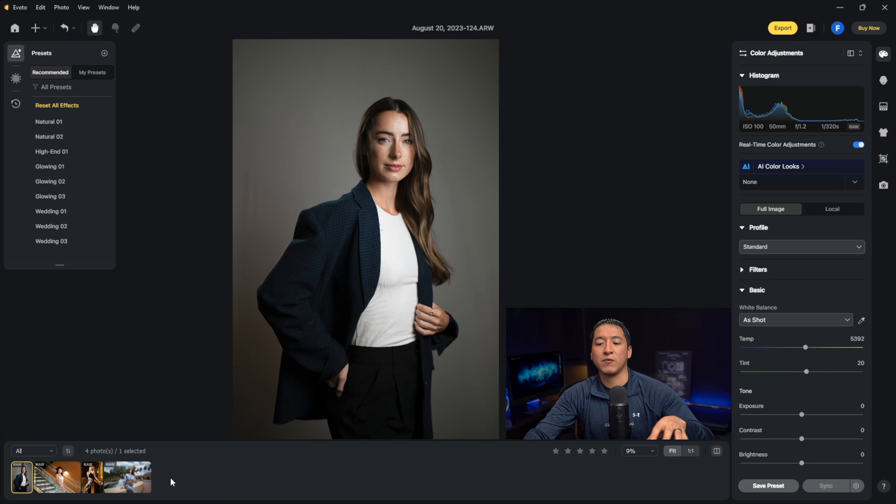
pyautogui.click(55, 477)
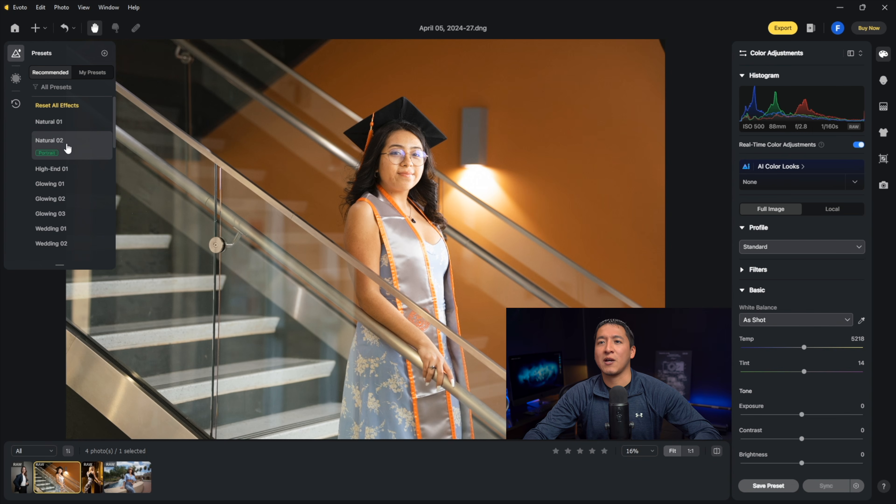
pyautogui.click(17, 55)
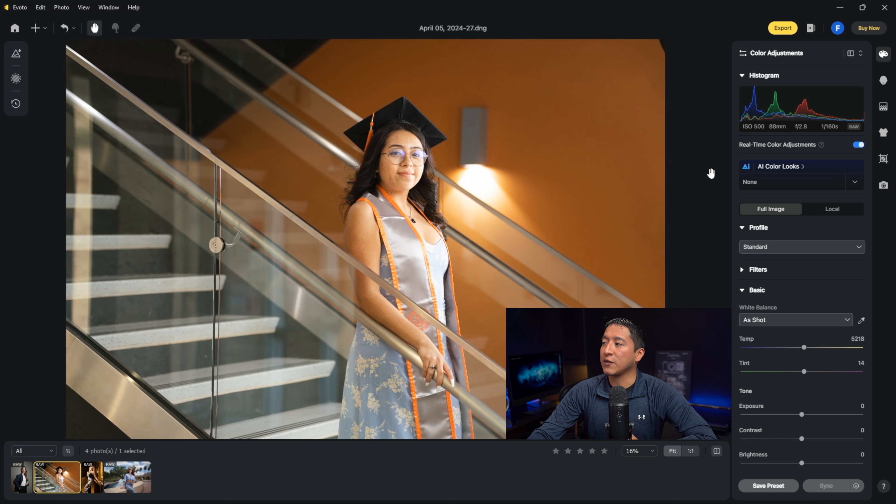
# Step: Collapse the histogram and apply the Neutral AI Color Look to the graduation photo
pyautogui.click(742, 77)
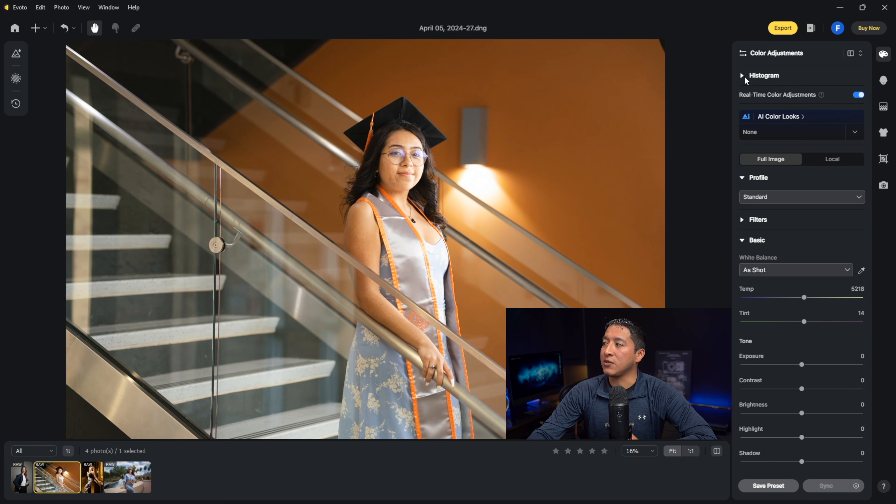
pyautogui.click(780, 117)
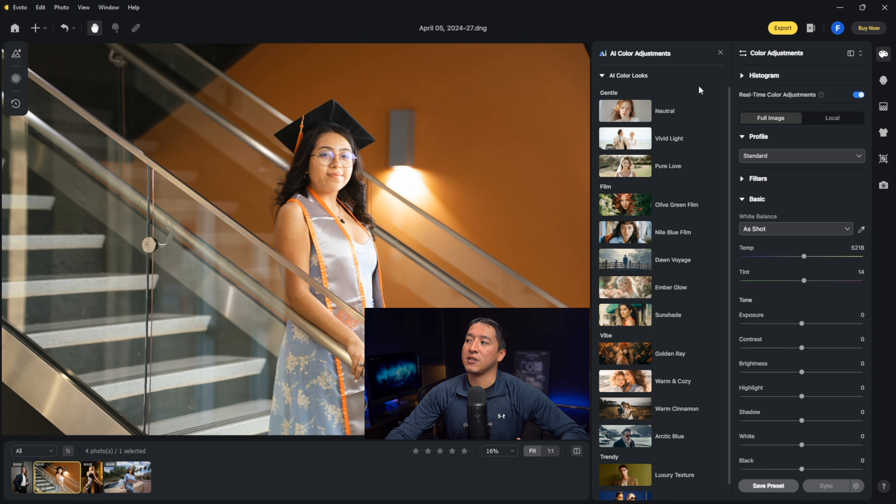
pyautogui.click(685, 112)
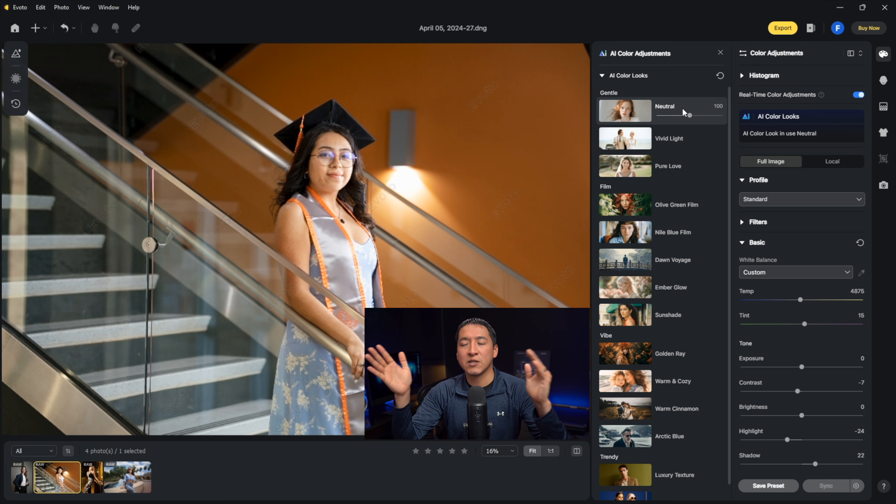
pyautogui.press('h')
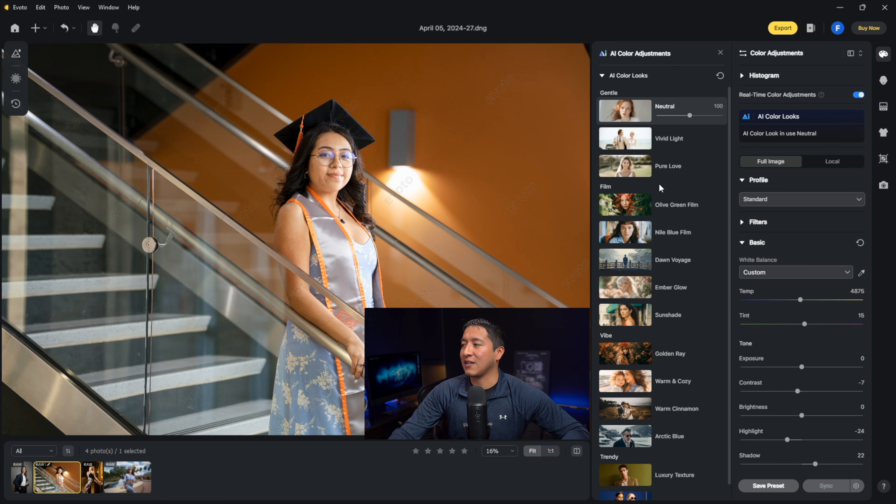
# Step: Try the Olive Green Film look on the photo and switch back to Neutral
pyautogui.click(634, 206)
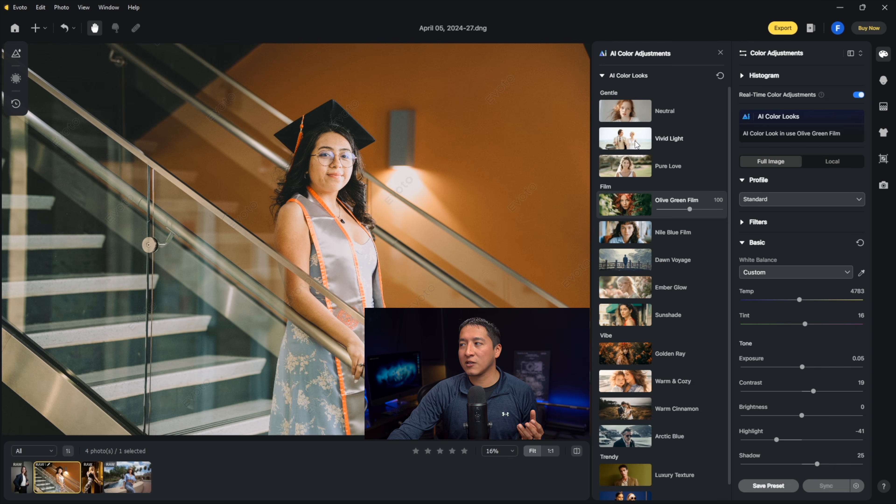
pyautogui.click(631, 120)
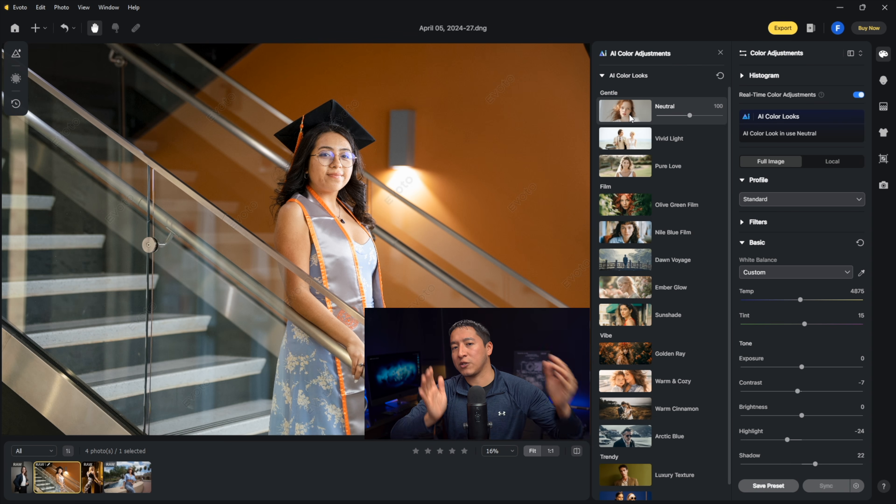
# Step: Set the strength of the Neutral color look to 80
pyautogui.click(717, 106)
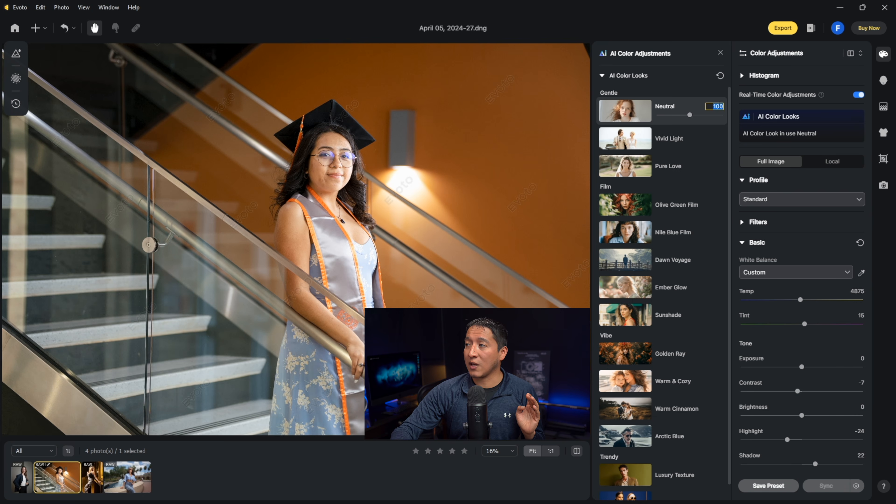
pyautogui.write('80')
pyautogui.press('Return')
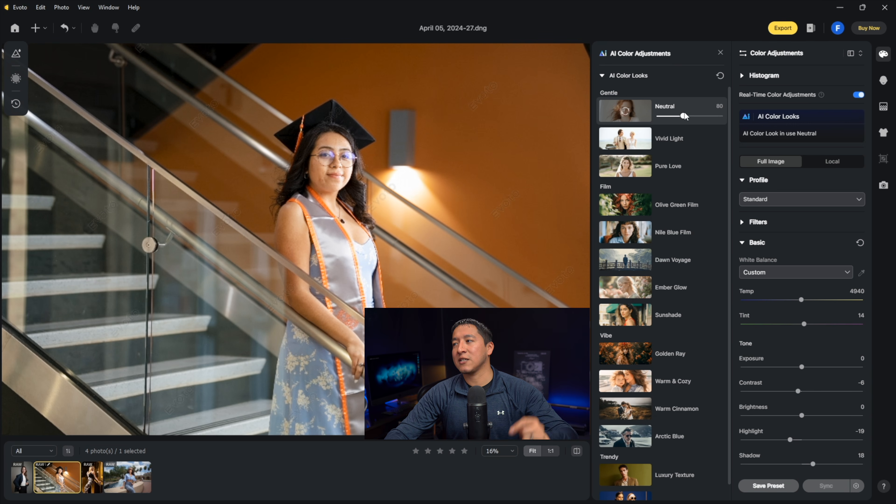
pyautogui.press('h')
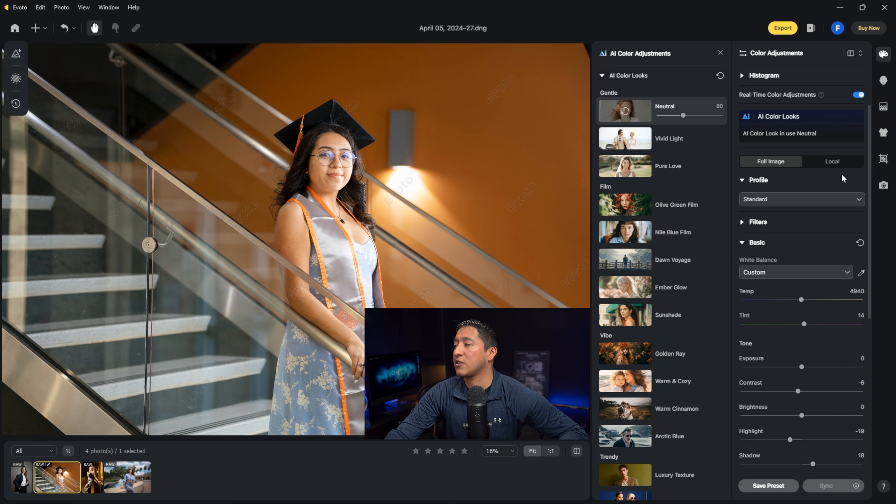
# Step: Expand the Filters section and look over the filter presets and the Basic white balance and tone settings
pyautogui.scroll(-1, 843, 179)
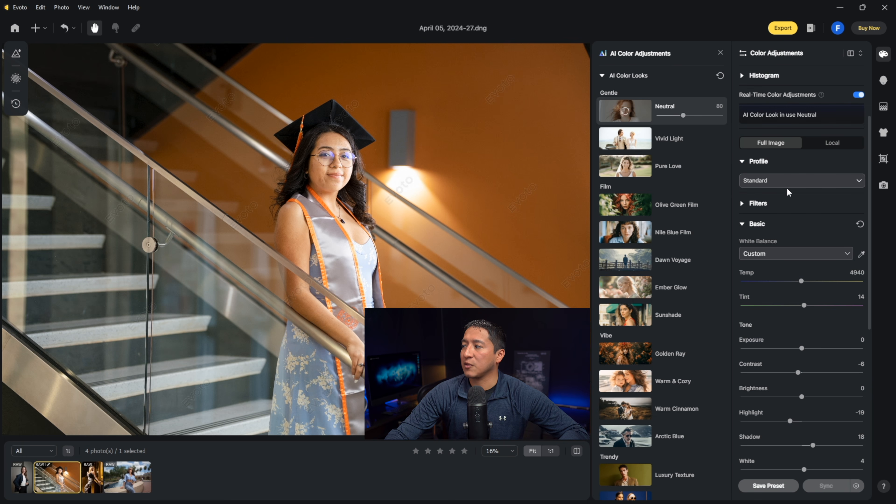
pyautogui.click(743, 204)
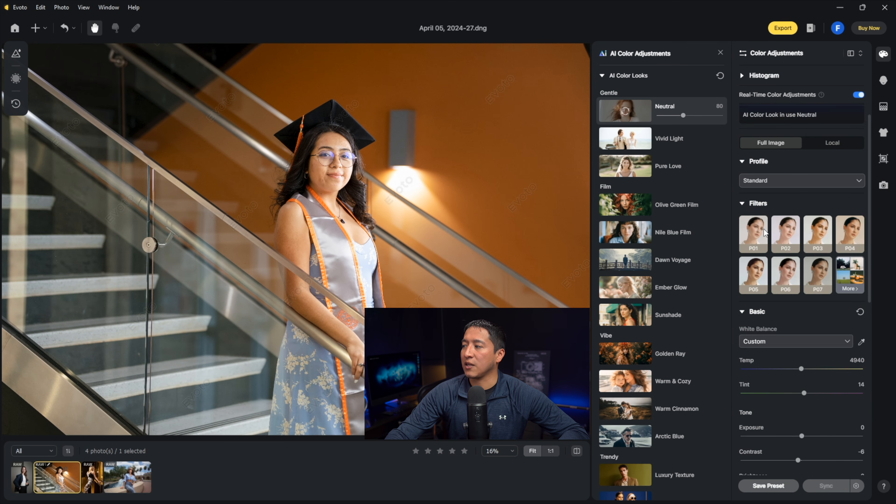
pyautogui.scroll(-3, 813, 249)
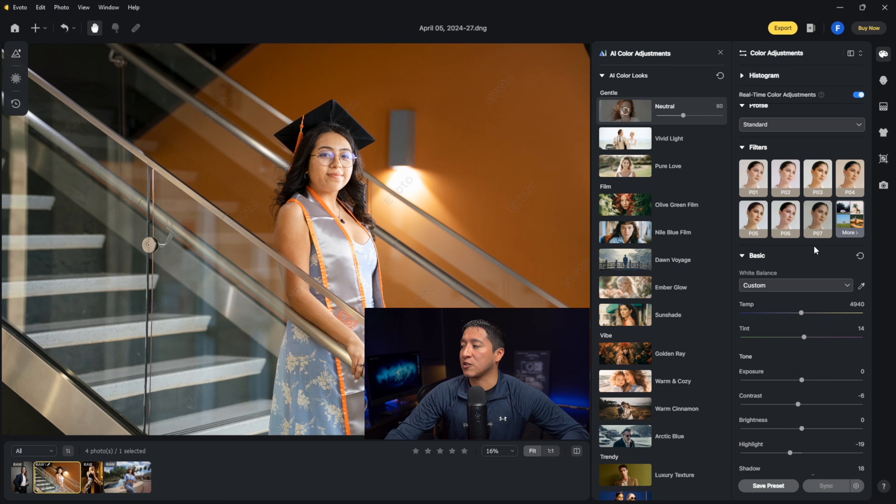
pyautogui.scroll(-2, 790, 249)
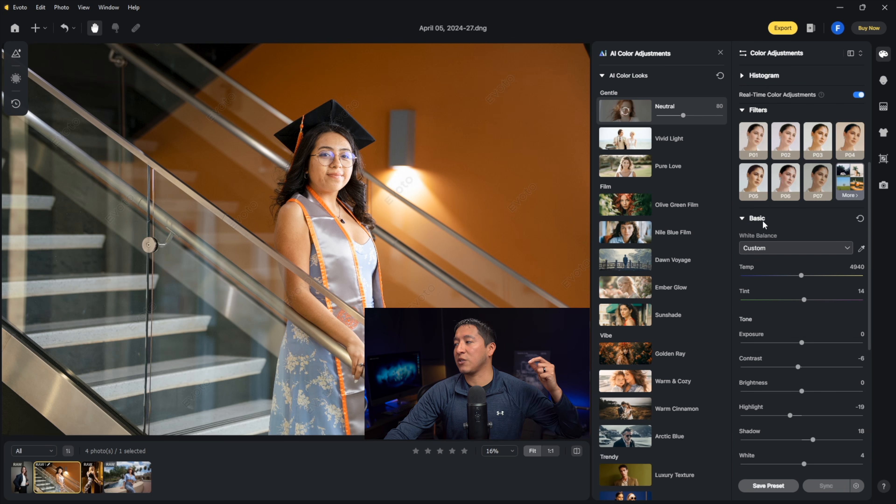
pyautogui.scroll(-2, 764, 223)
pyautogui.scroll(-3, 775, 231)
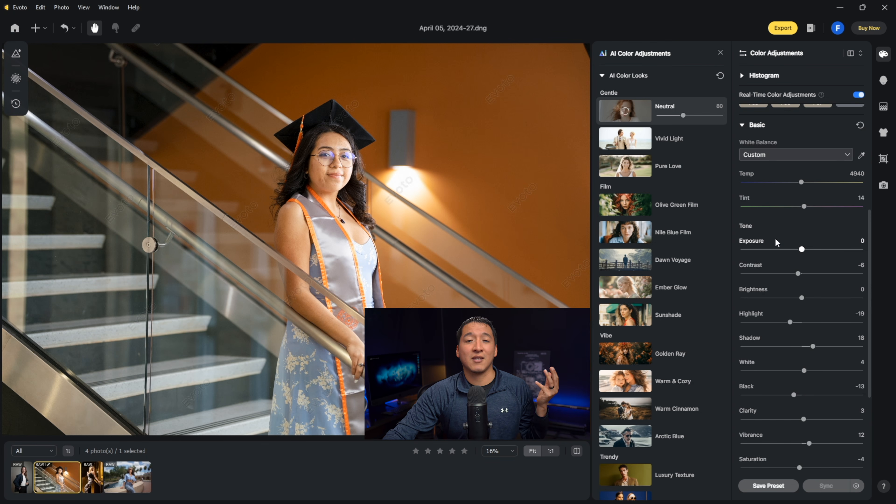
# Step: Expand Color Calibration and set the Blue Primary saturation to 40
pyautogui.scroll(-8, 775, 238)
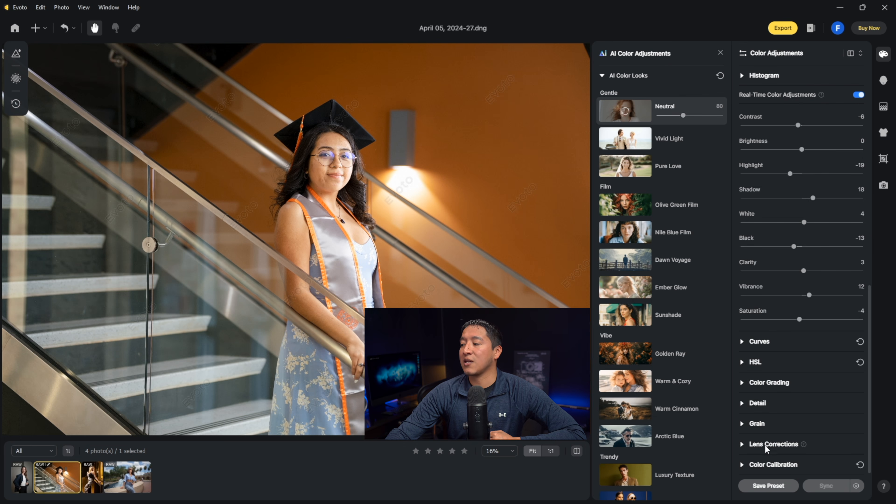
pyautogui.click(741, 466)
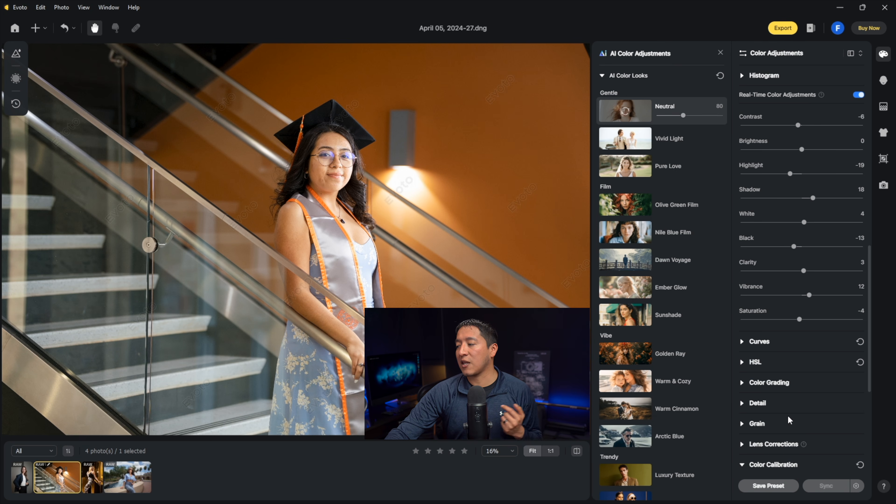
pyautogui.scroll(-5, 790, 420)
pyautogui.click(861, 455)
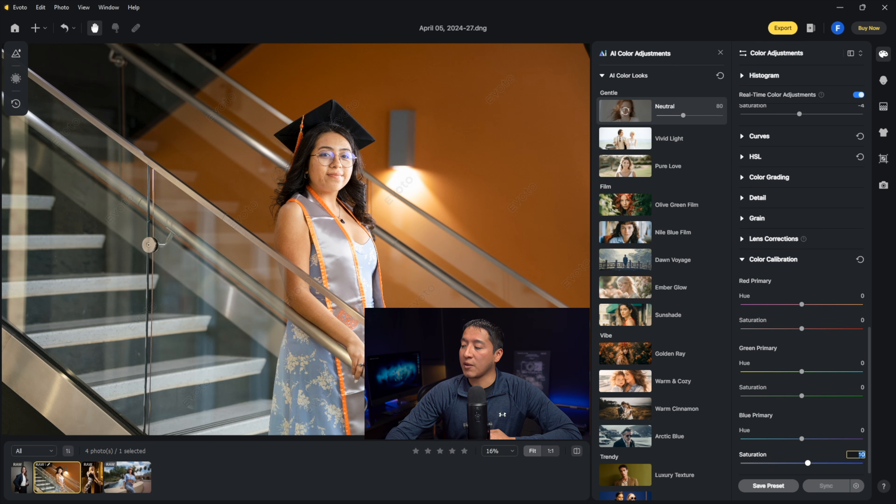
pyautogui.write('40')
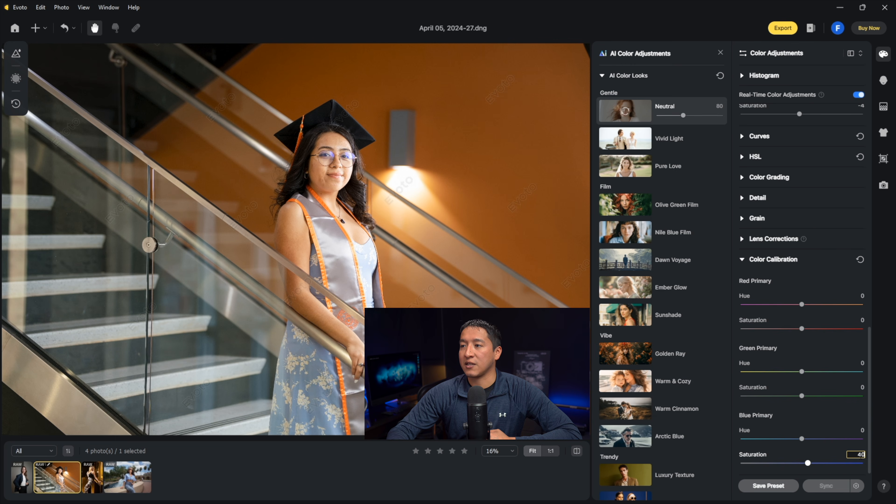
pyautogui.press('Return')
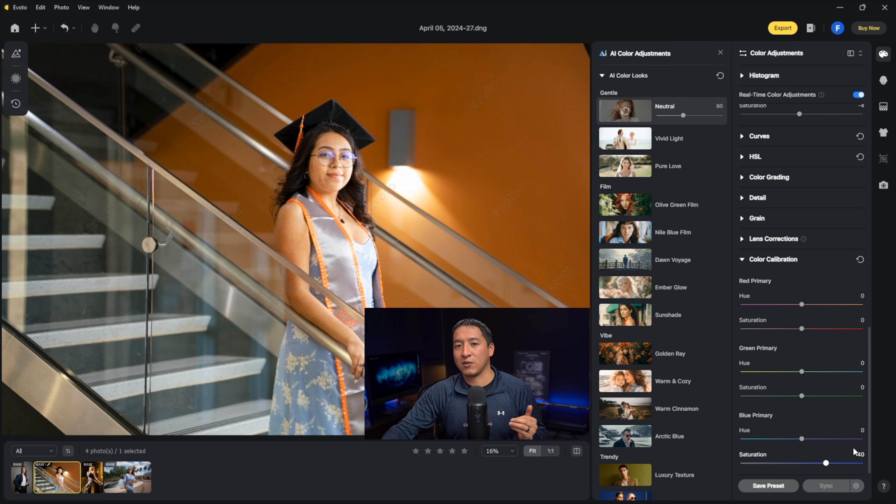
pyautogui.press('h')
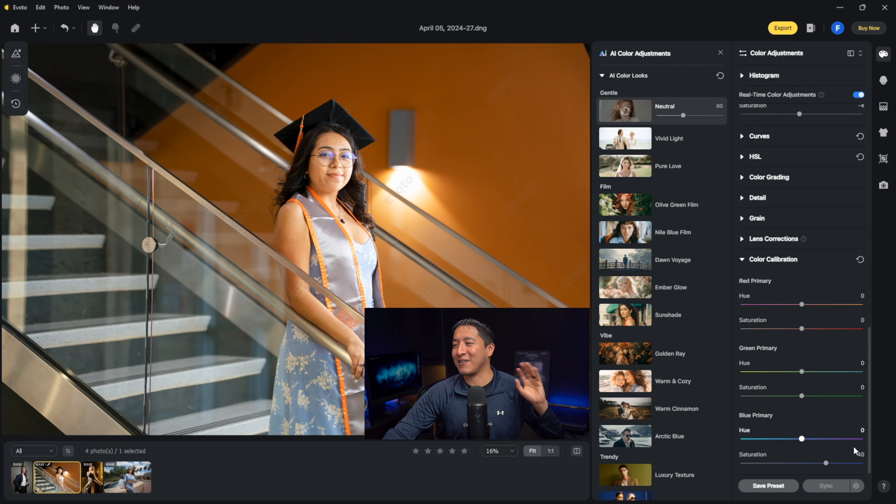
# Step: Set the white balance Tint to 18 in the Basic adjustments
pyautogui.scroll(2, 857, 450)
pyautogui.scroll(10, 858, 449)
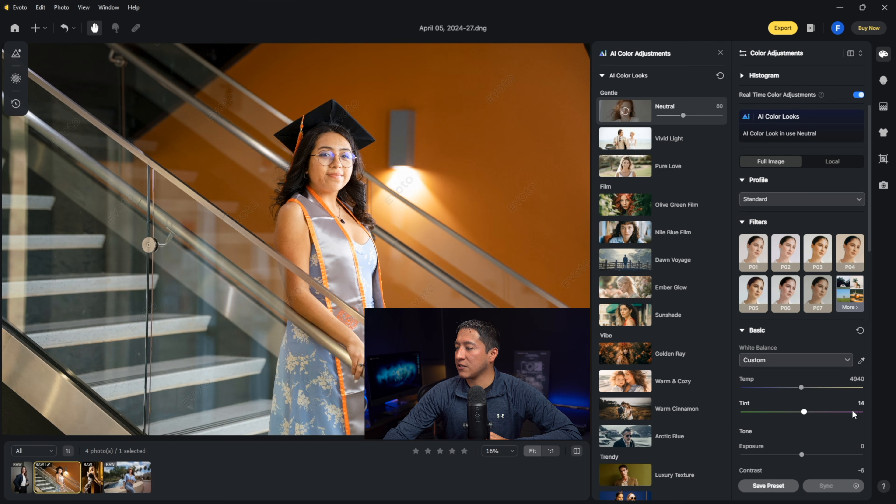
pyautogui.click(860, 403)
pyautogui.write('18')
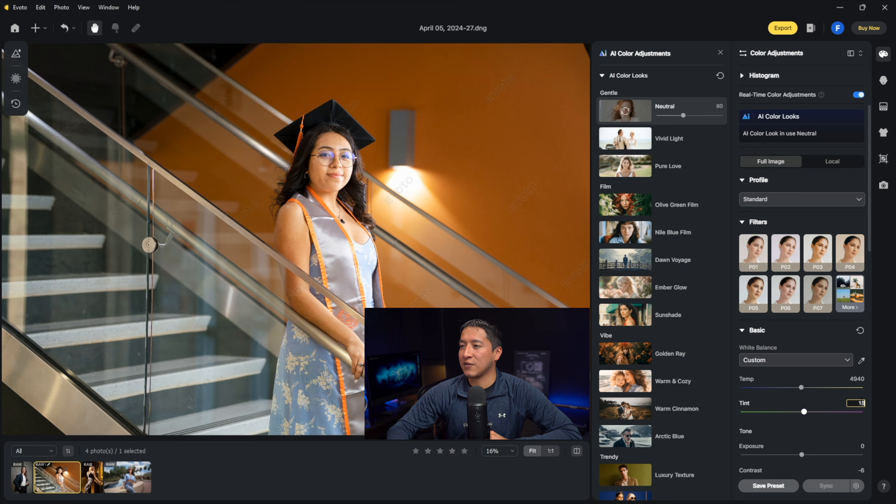
pyautogui.press('Return')
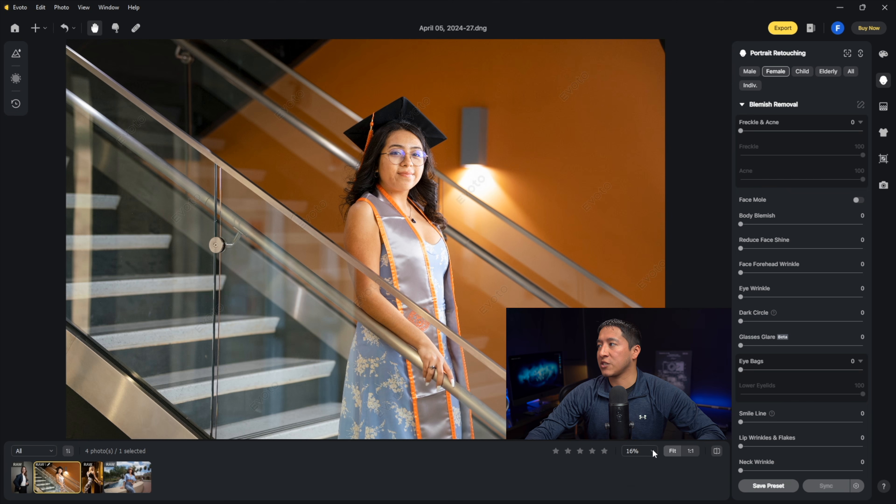
# Step: Inspect the woman's face up close and set Freckle & Acne removal to 100 in Portrait Retouching
pyautogui.click(652, 452)
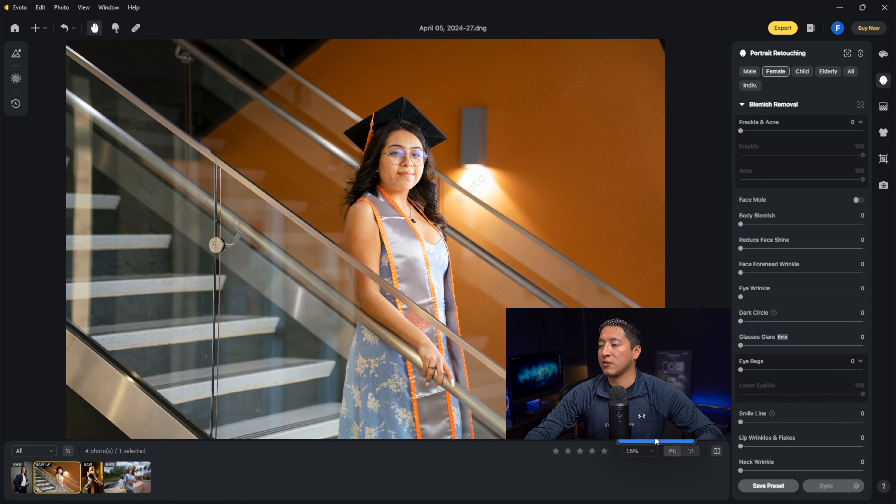
pyautogui.click(656, 424)
pyautogui.moveTo(388, 139); pyautogui.dragTo(498, 345)
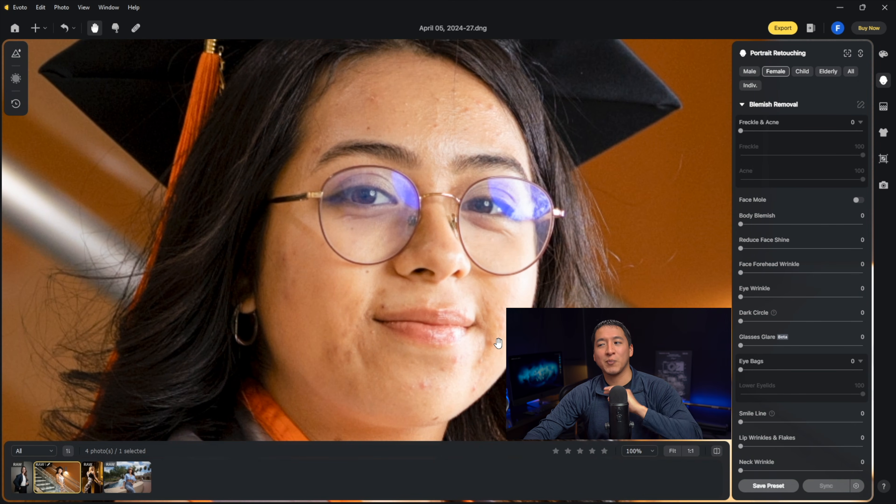
pyautogui.scroll(-3, 497, 342)
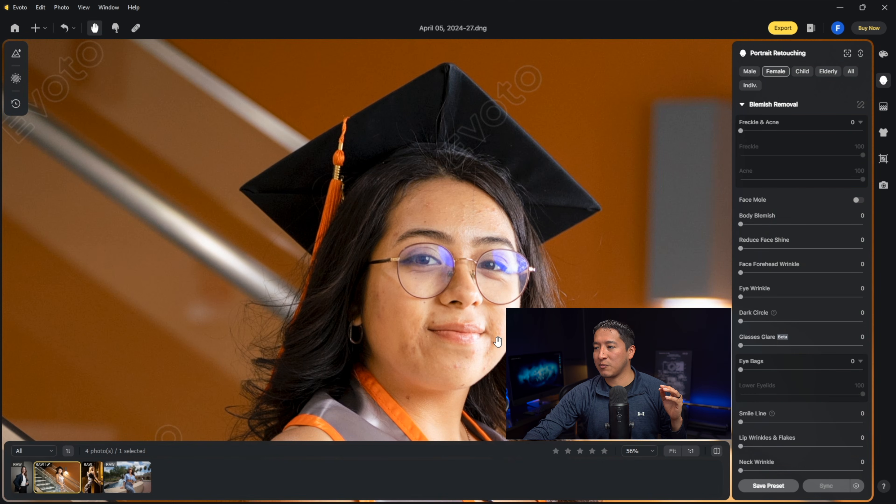
pyautogui.scroll(3, 498, 342)
pyautogui.scroll(-1, 721, 138)
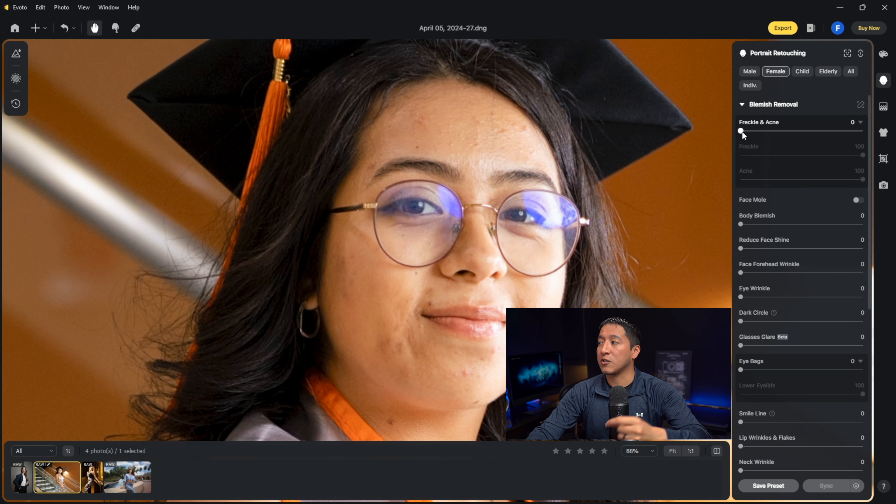
pyautogui.moveTo(742, 131); pyautogui.dragTo(864, 133)
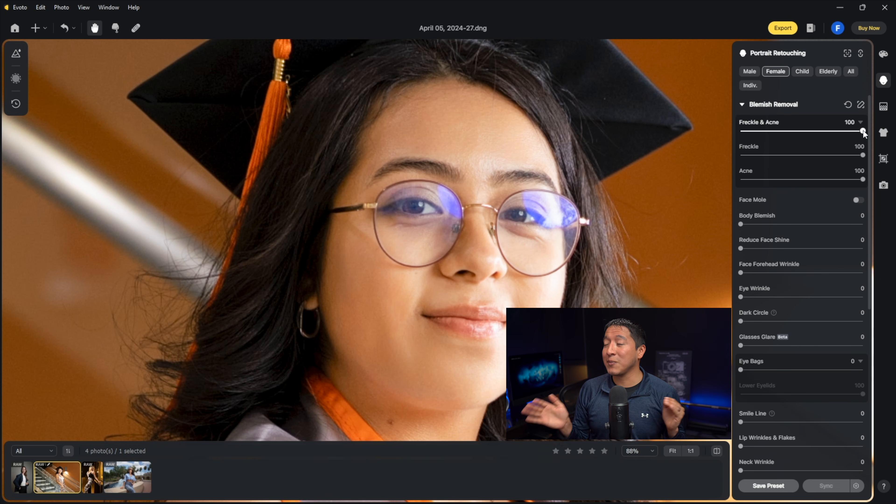
# Step: Erase the blemish-removal mask over the small moles on the face with a size 15 brush and accept the result
pyautogui.click(861, 105)
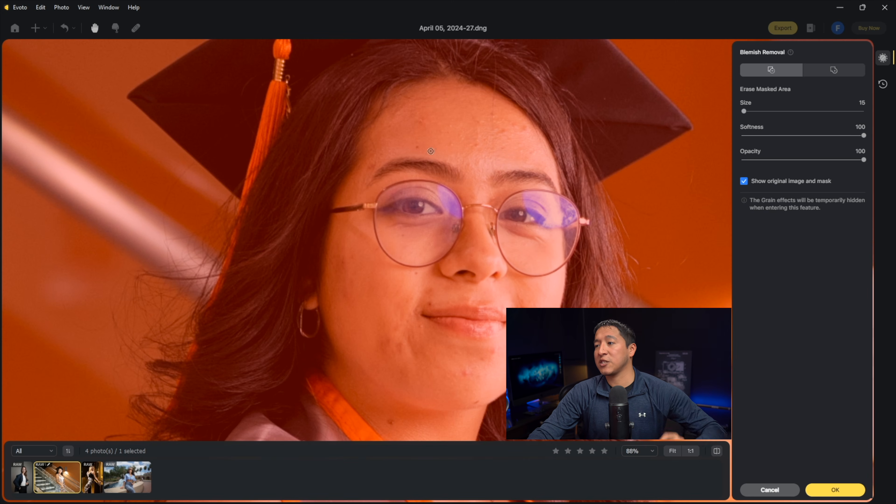
pyautogui.click(418, 145)
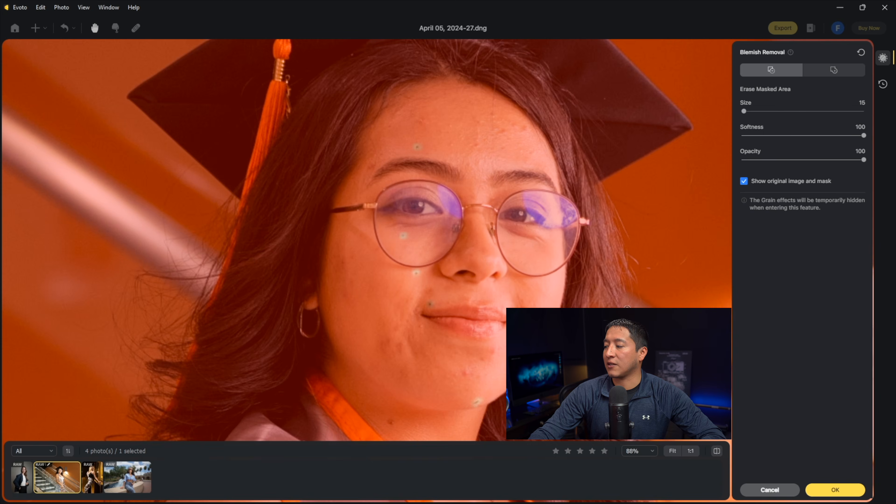
pyautogui.click(824, 489)
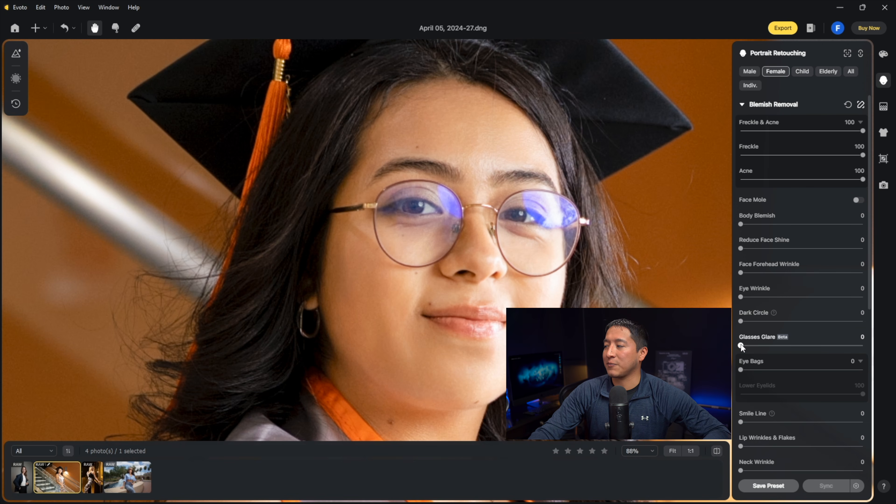
# Step: Set Glasses Glare removal to 100 to clear the reflections from the lenses
pyautogui.moveTo(741, 346); pyautogui.dragTo(862, 346)
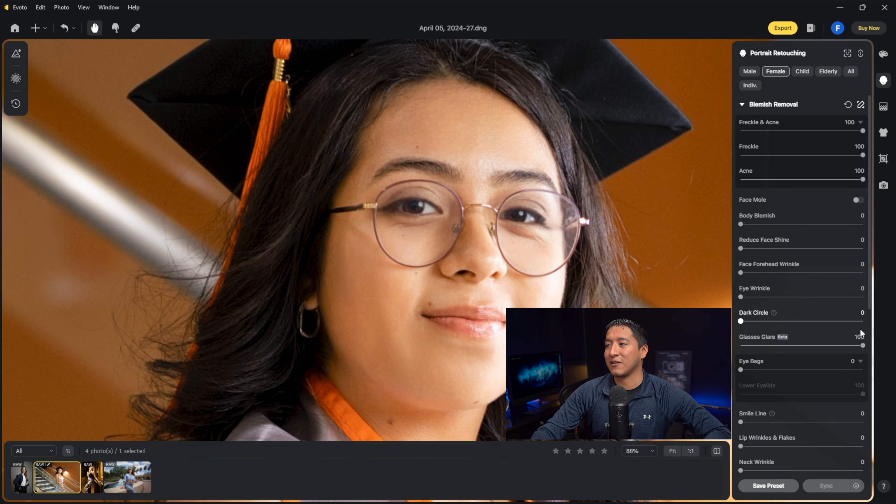
# Step: Set Smooth Face Skin (Dodge & Burn) to 100 in the Skin Retouching adjustments
pyautogui.scroll(-5, 860, 329)
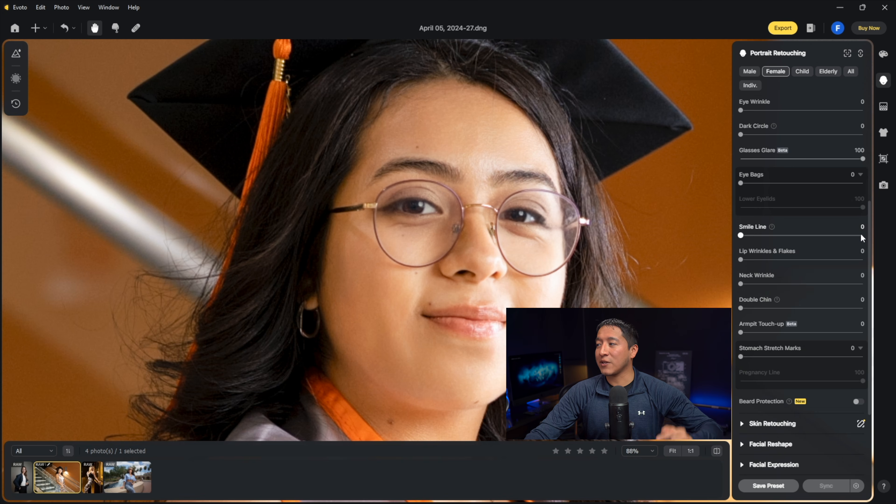
pyautogui.scroll(-2, 860, 233)
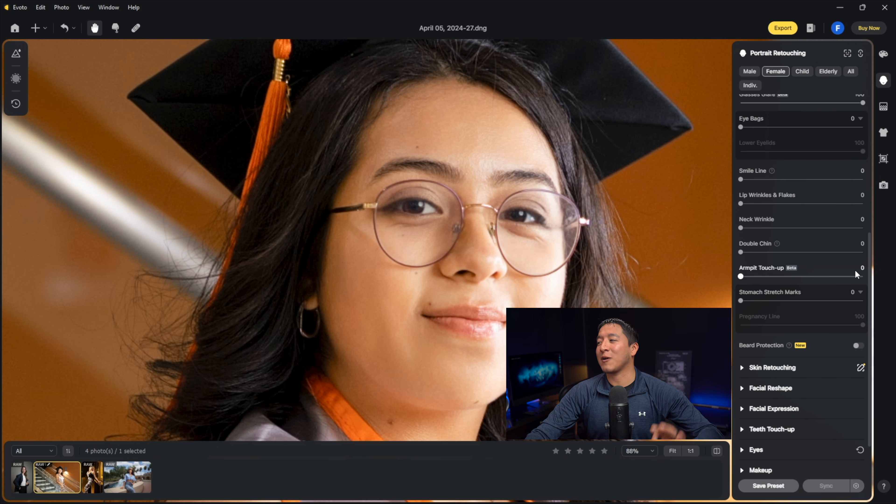
pyautogui.scroll(-2, 856, 271)
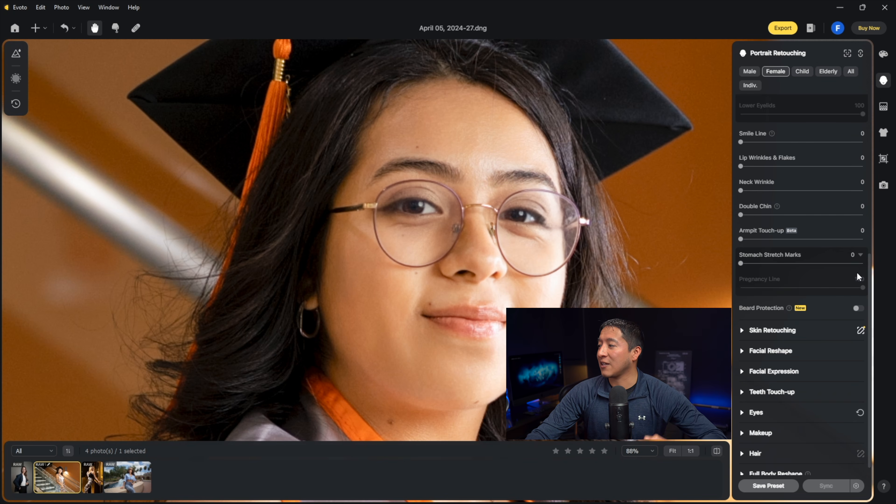
pyautogui.scroll(-1, 857, 274)
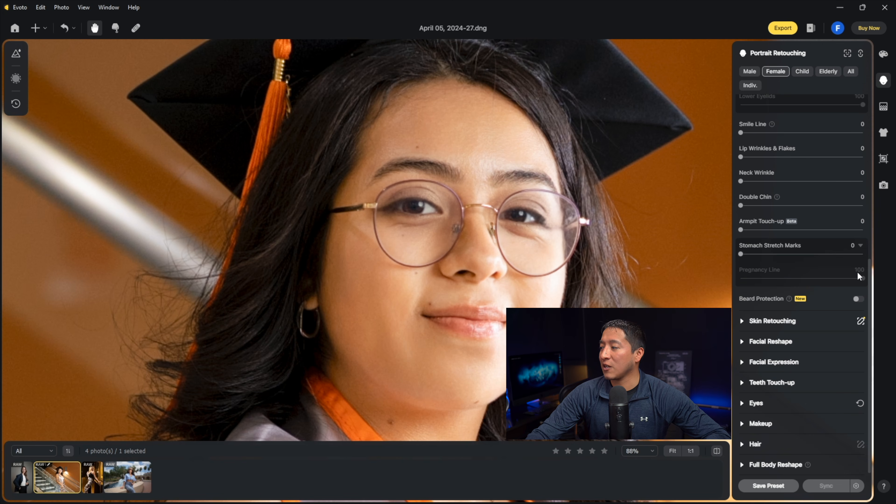
pyautogui.click(837, 314)
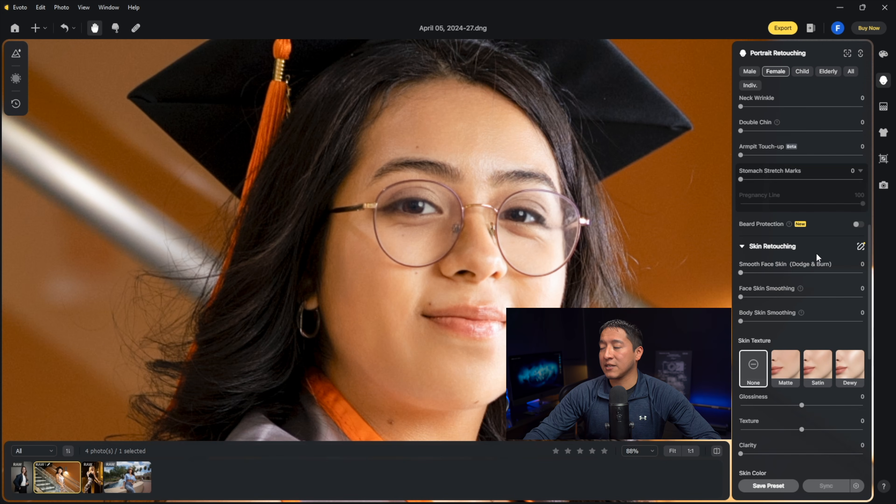
pyautogui.scroll(-1, 818, 246)
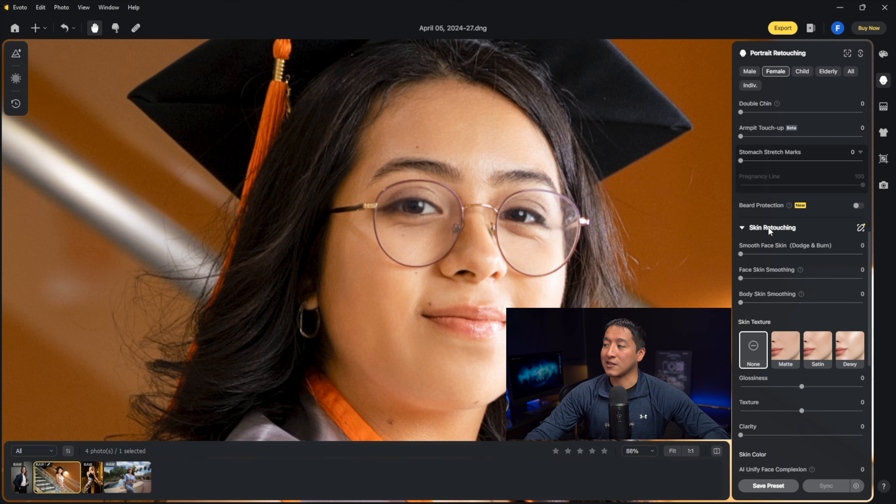
pyautogui.scroll(-3, 794, 222)
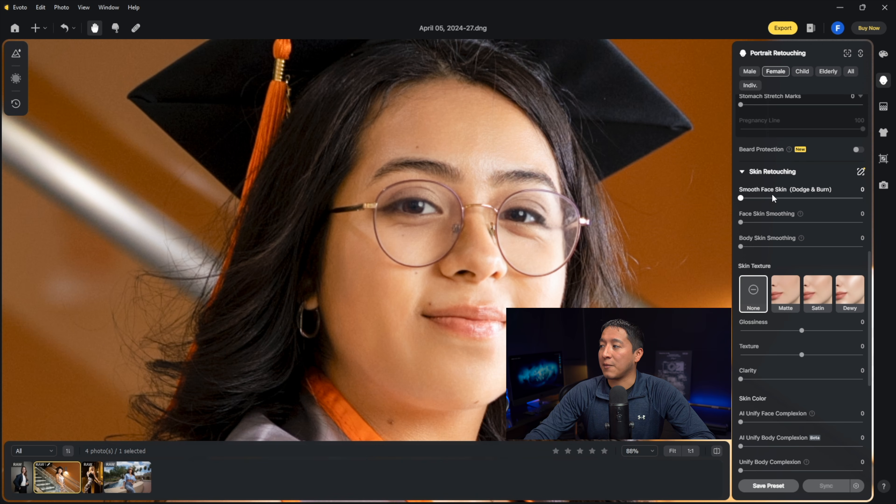
pyautogui.moveTo(742, 200); pyautogui.dragTo(861, 197)
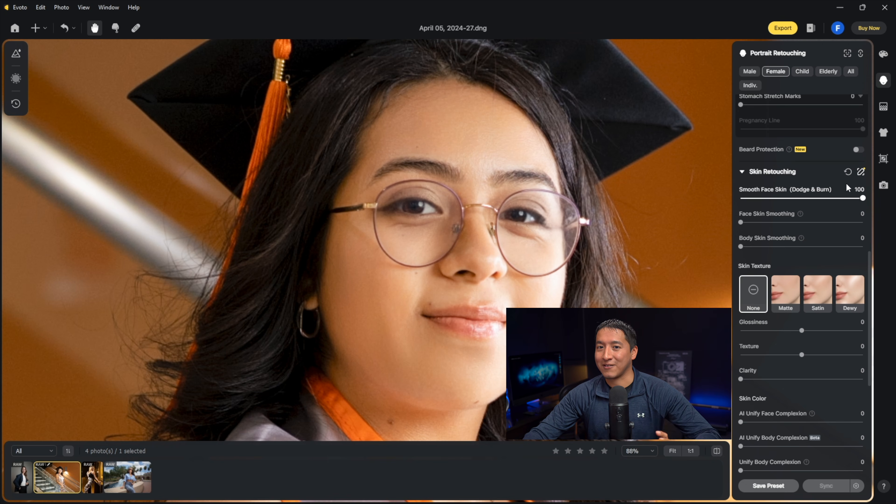
# Step: Bring the woman's bare arm and shoulder into close view and set Body Skin Smoothing to 100
pyautogui.scroll(-1, 848, 188)
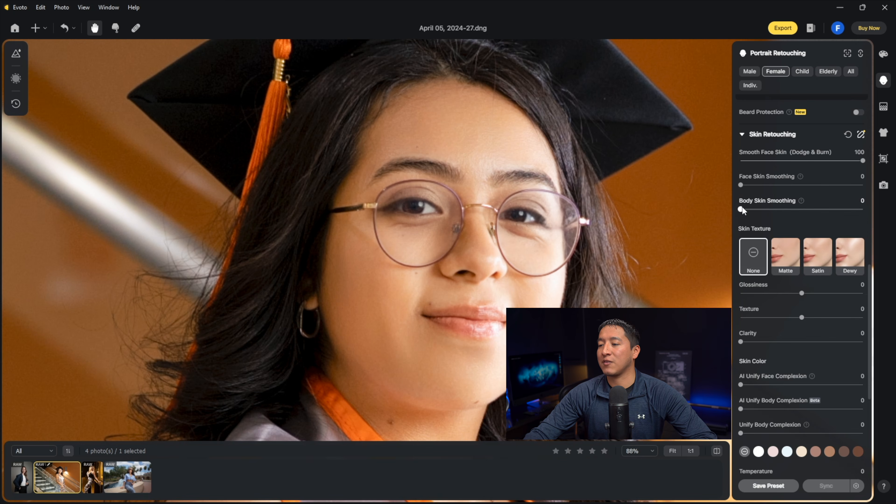
pyautogui.scroll(-1, 428, 283)
pyautogui.moveTo(426, 326); pyautogui.dragTo(451, 271)
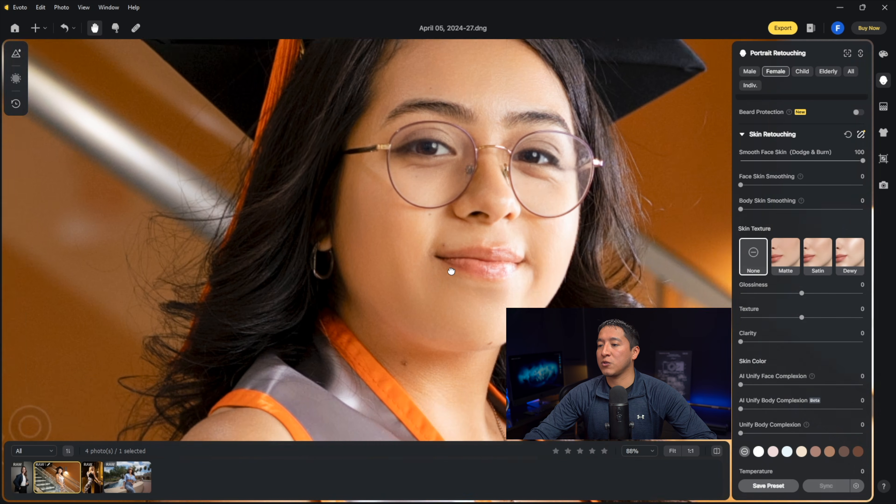
pyautogui.scroll(-5, 451, 271)
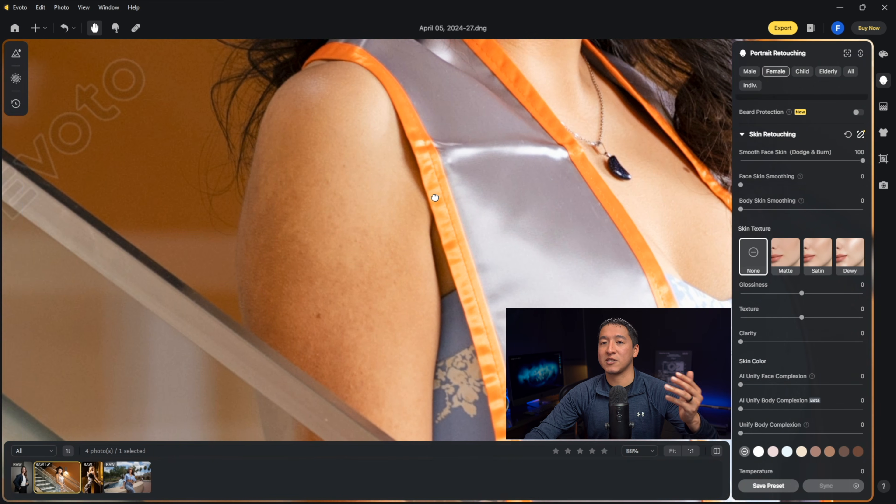
pyautogui.moveTo(432, 231); pyautogui.dragTo(412, 224)
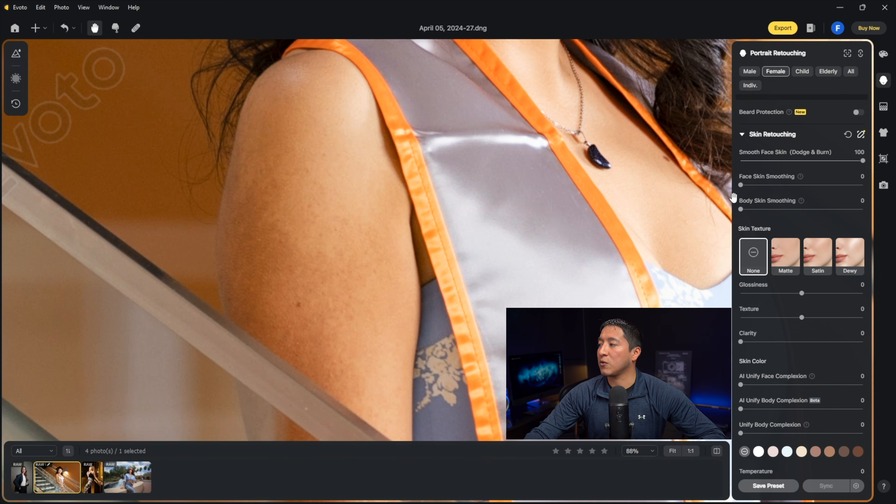
pyautogui.moveTo(741, 209); pyautogui.dragTo(868, 210)
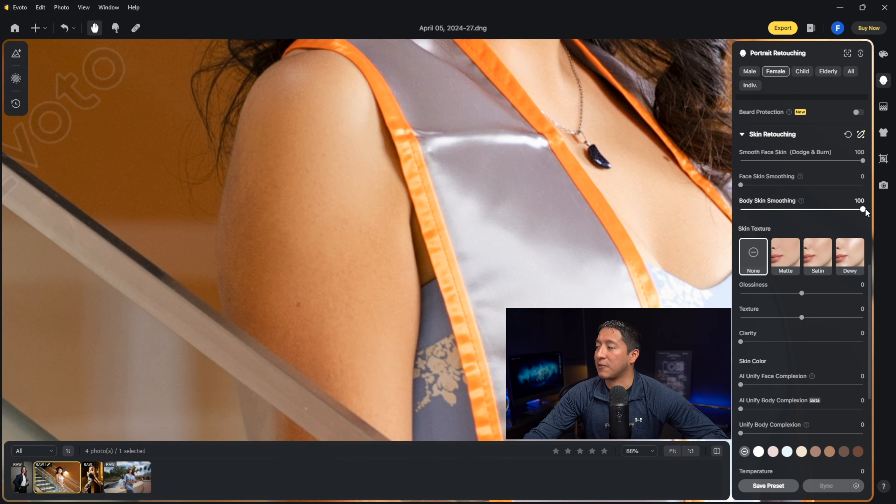
# Step: Set Fill Hair Part Line to 50 and Remove Stray Hairs to 100 in the Hair adjustments
pyautogui.scroll(-5, 832, 260)
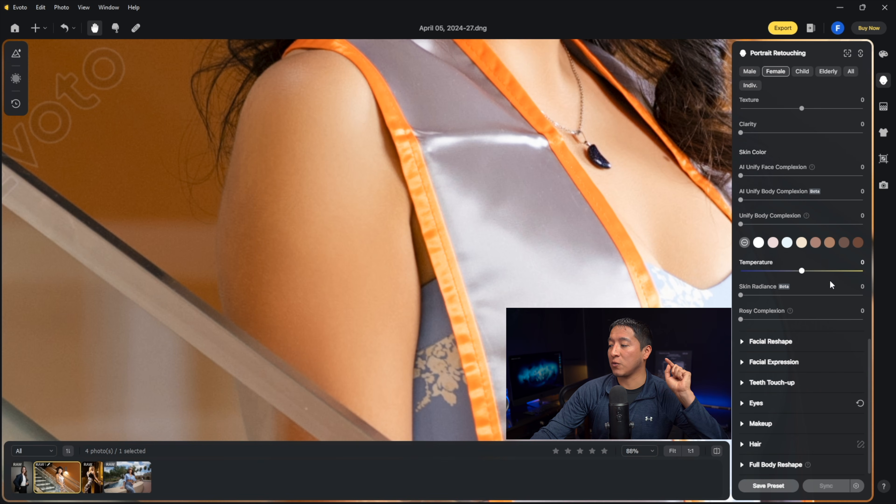
pyautogui.click(753, 444)
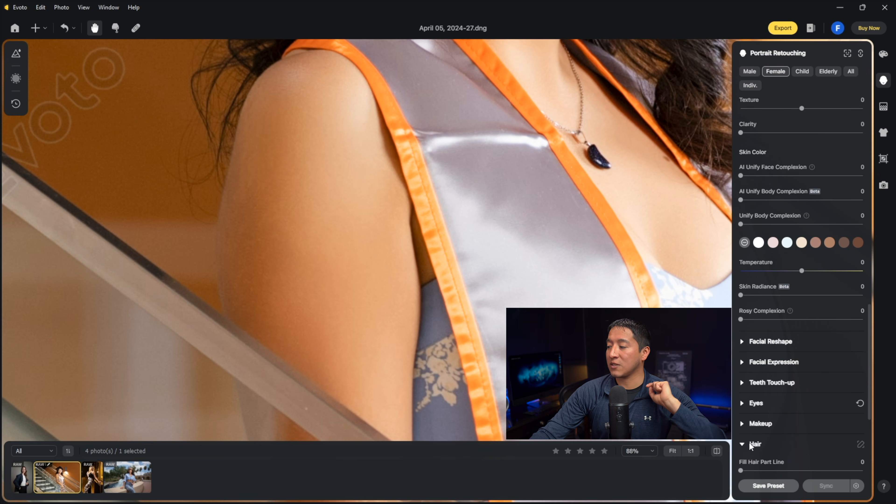
pyautogui.scroll(-5, 828, 431)
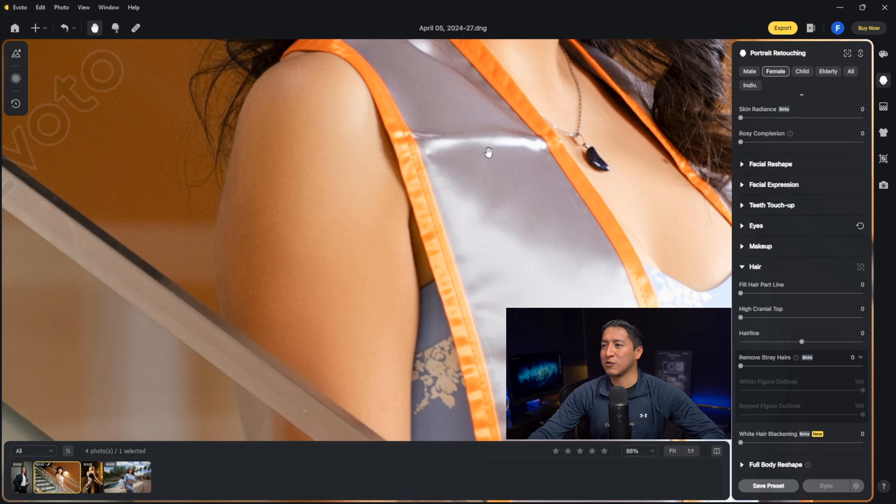
pyautogui.scroll(5, 488, 150)
pyautogui.scroll(-4, 444, 142)
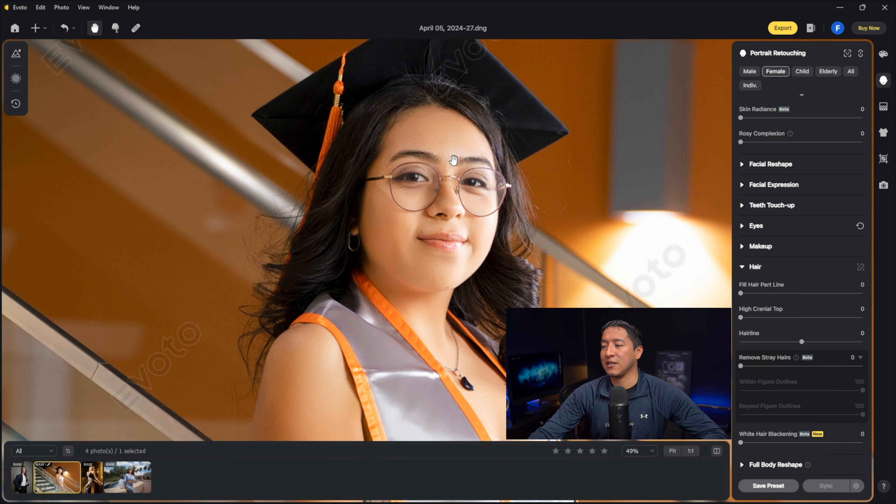
pyautogui.moveTo(453, 160); pyautogui.dragTo(419, 184)
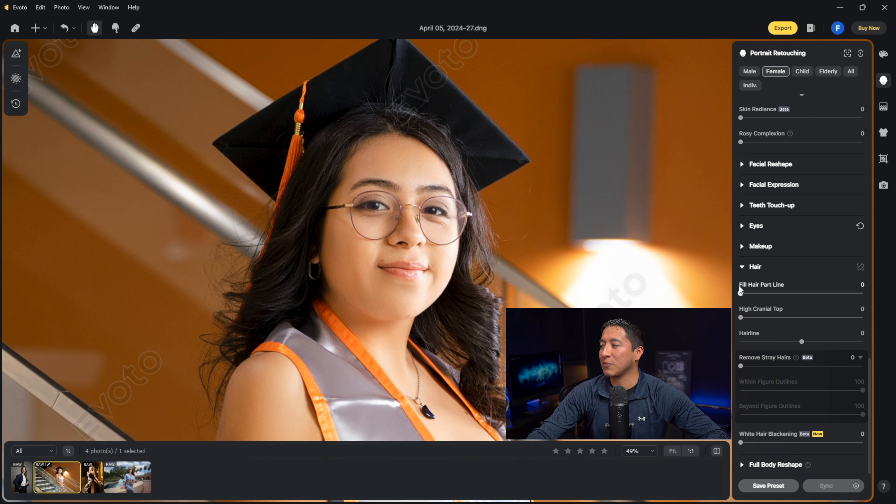
pyautogui.moveTo(741, 293); pyautogui.dragTo(859, 292)
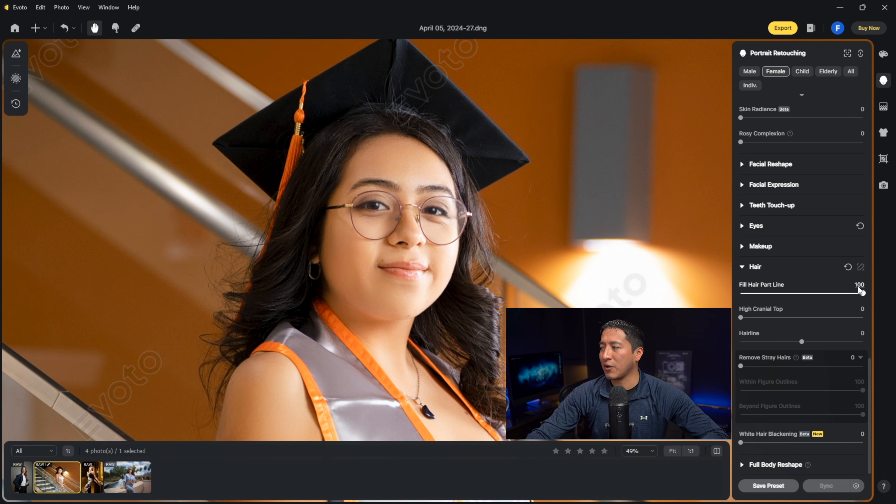
pyautogui.click(859, 284)
pyautogui.write('50')
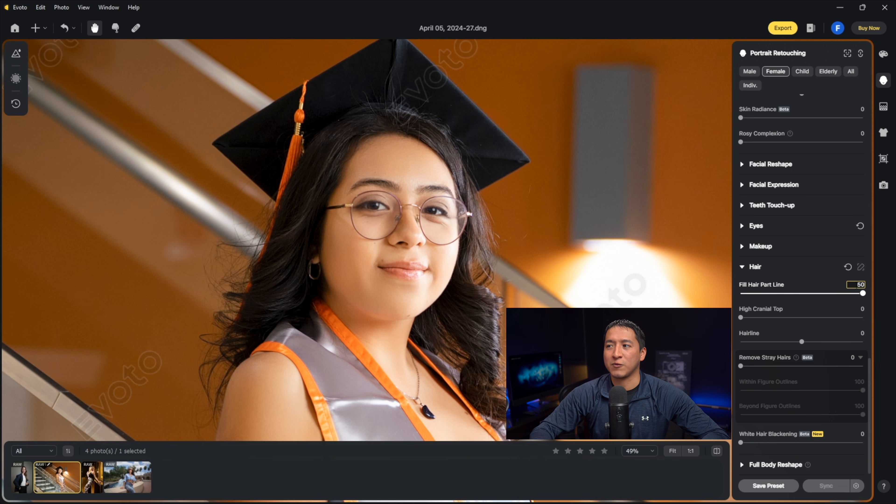
pyautogui.press('Return')
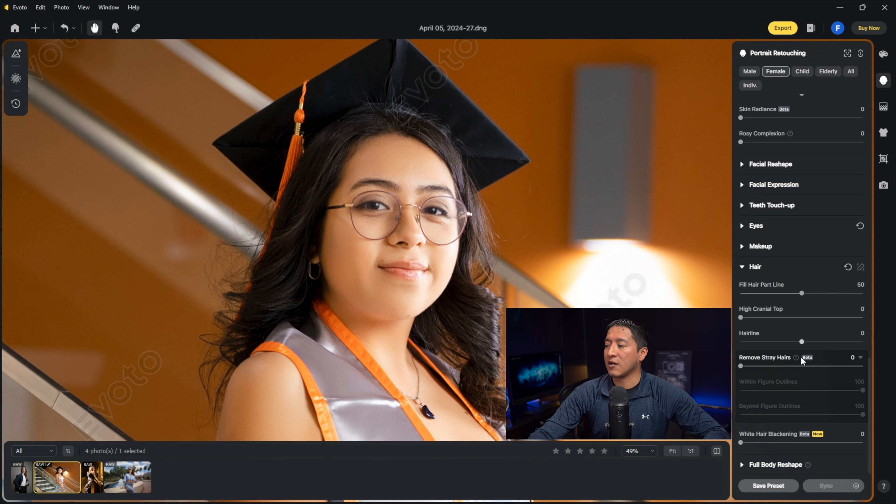
pyautogui.moveTo(740, 366); pyautogui.dragTo(861, 366)
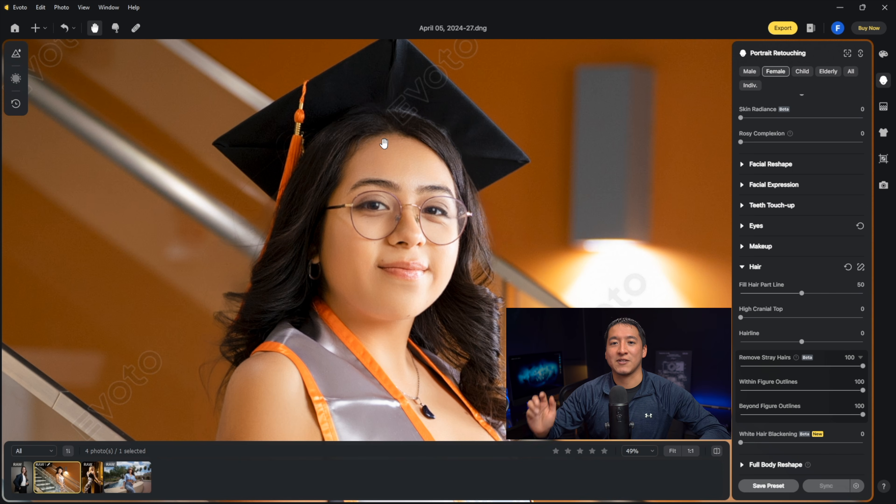
# Step: Raise the linked Brightness of both eyes to about 28 in the Eyes adjustments
pyautogui.click(774, 226)
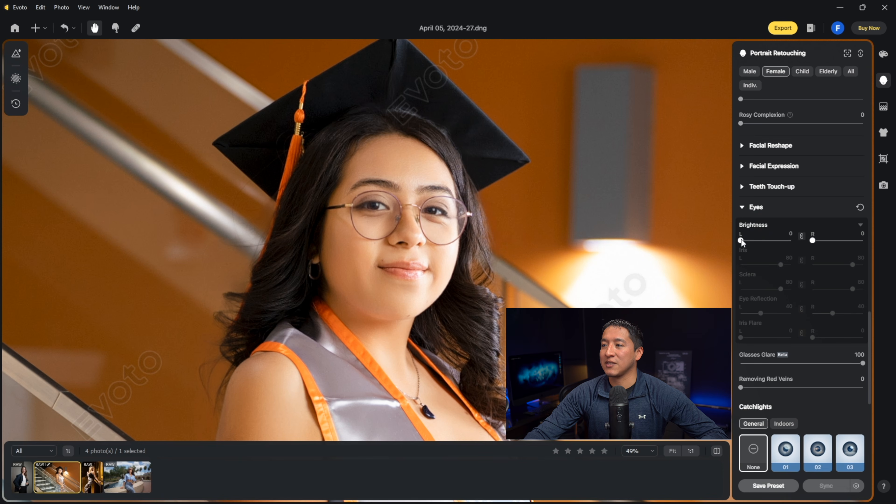
pyautogui.moveTo(740, 240)
pyautogui.mouseDown()
pyautogui.moveTo(802, 243)
pyautogui.moveTo(755, 243)
pyautogui.mouseUp()
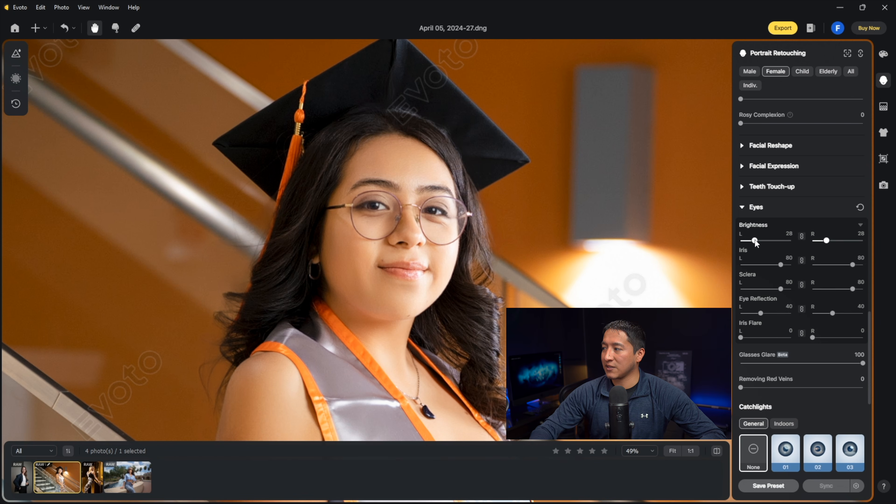
pyautogui.click(788, 234)
pyautogui.press('Return')
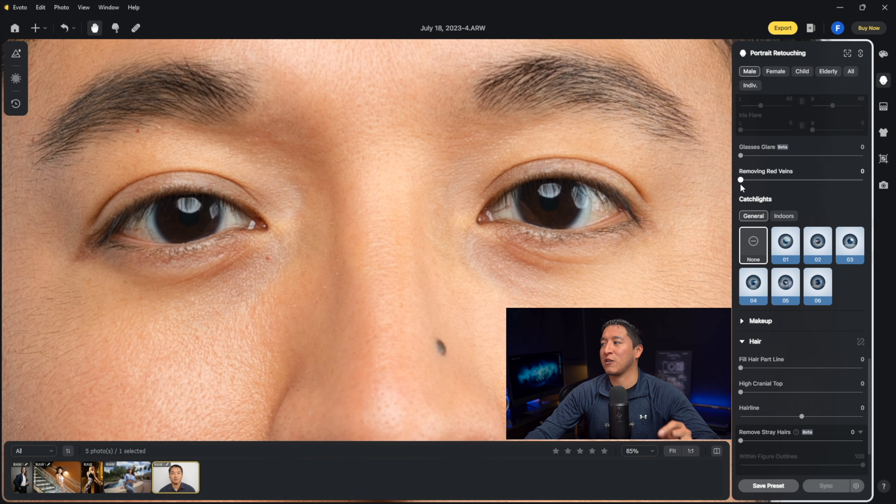
# Step: Set Removing Red Veins to 100 on the close-up of the man's eyes and compare it with the original
pyautogui.moveTo(741, 179); pyautogui.dragTo(864, 179)
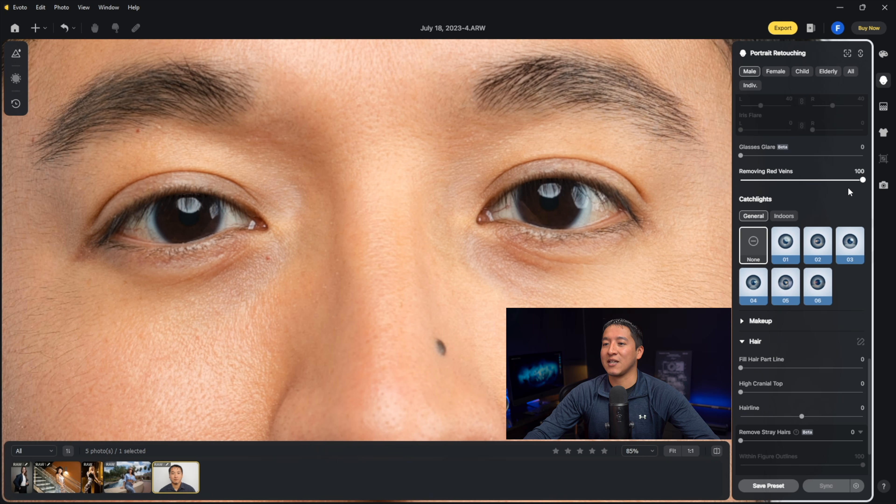
pyautogui.press('h')
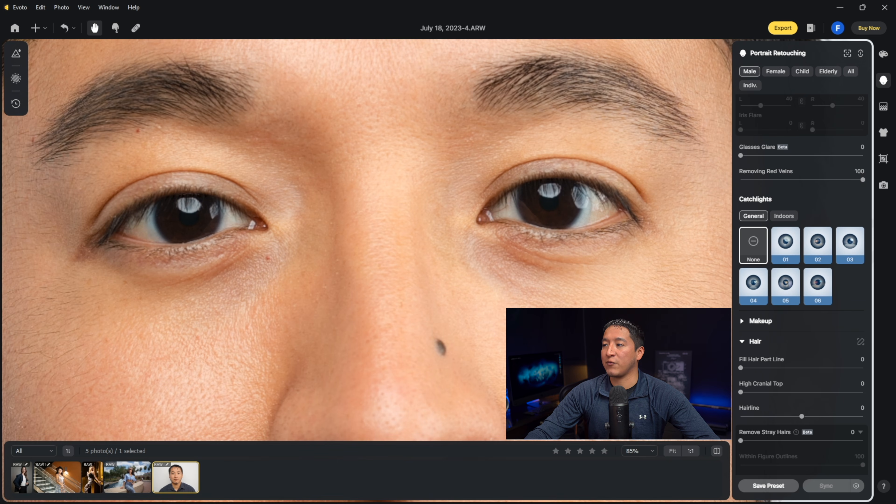
pyautogui.click(718, 452)
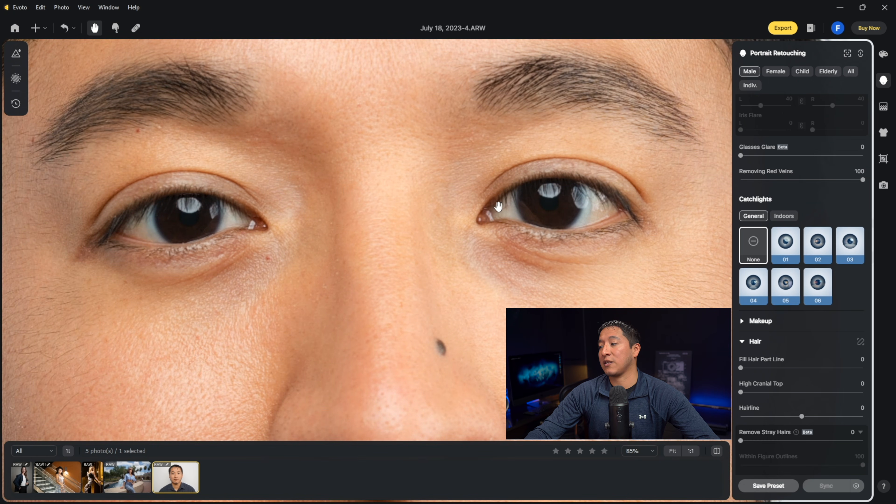
pyautogui.click(716, 451)
pyautogui.click(716, 452)
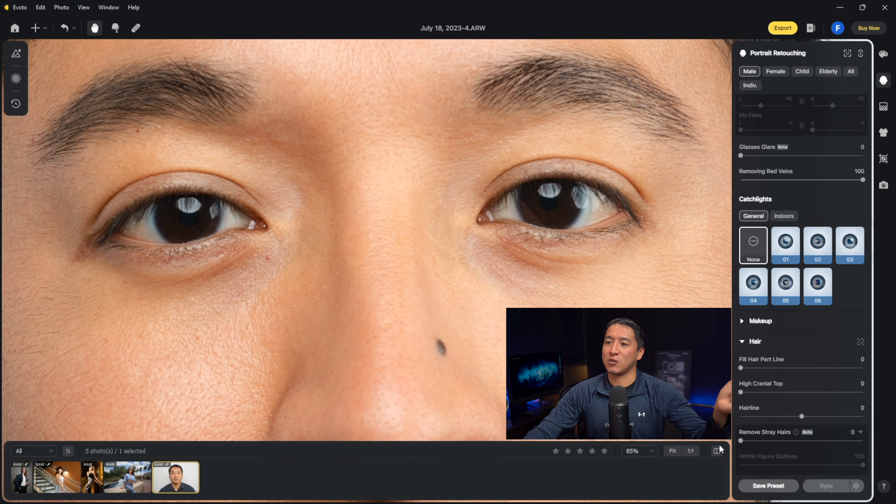
pyautogui.click(717, 451)
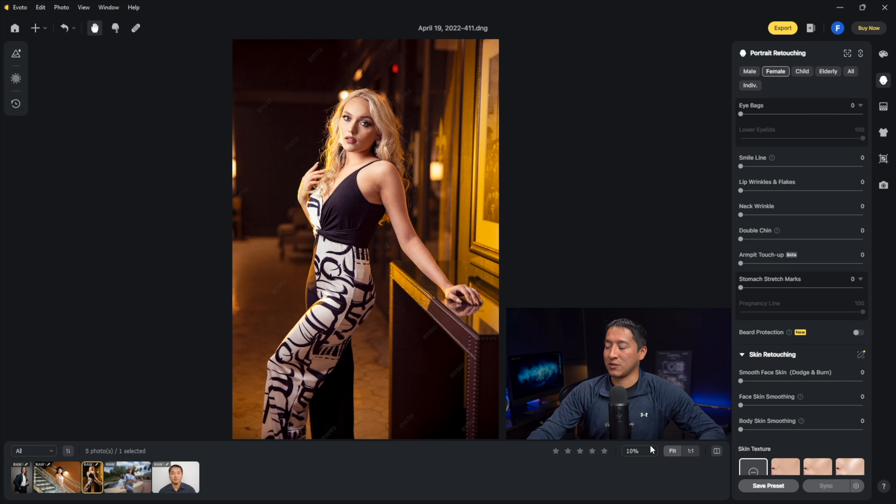
# Step: View the blonde woman's armpit at 1:1, set Armpit Touch-up to 100 and compare it with the original
pyautogui.click(691, 451)
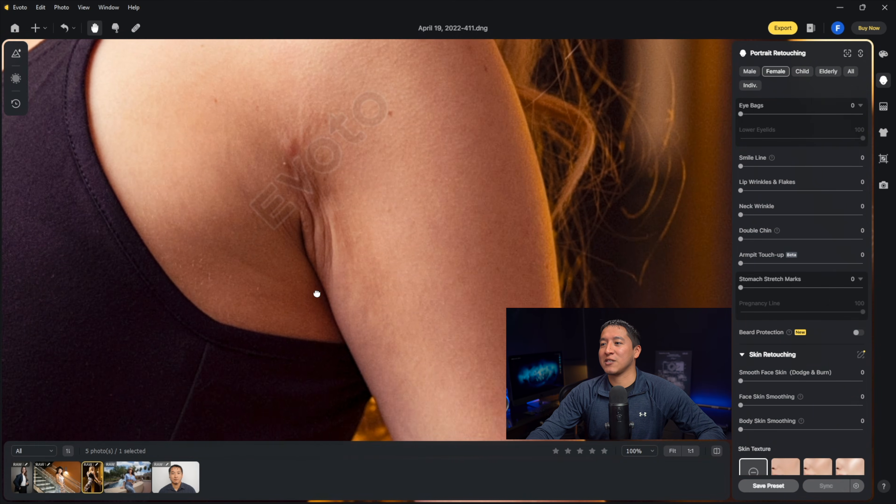
pyautogui.moveTo(376, 248); pyautogui.dragTo(397, 322)
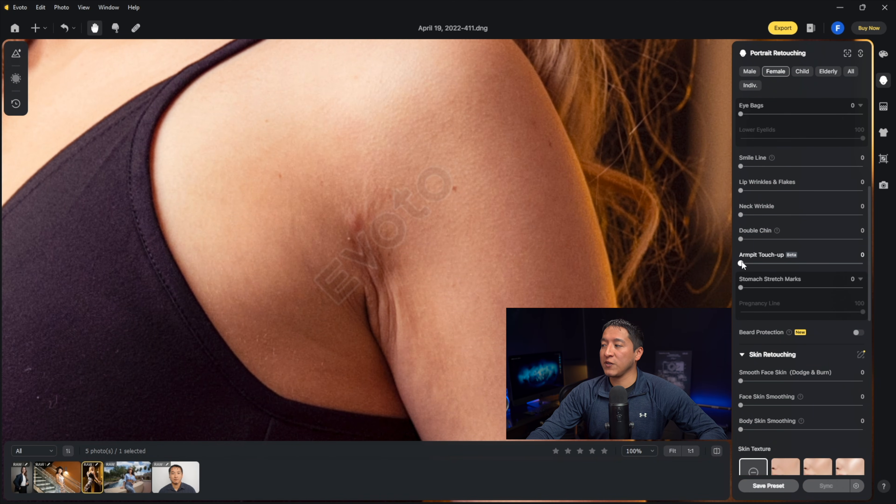
pyautogui.moveTo(742, 263); pyautogui.dragTo(862, 263)
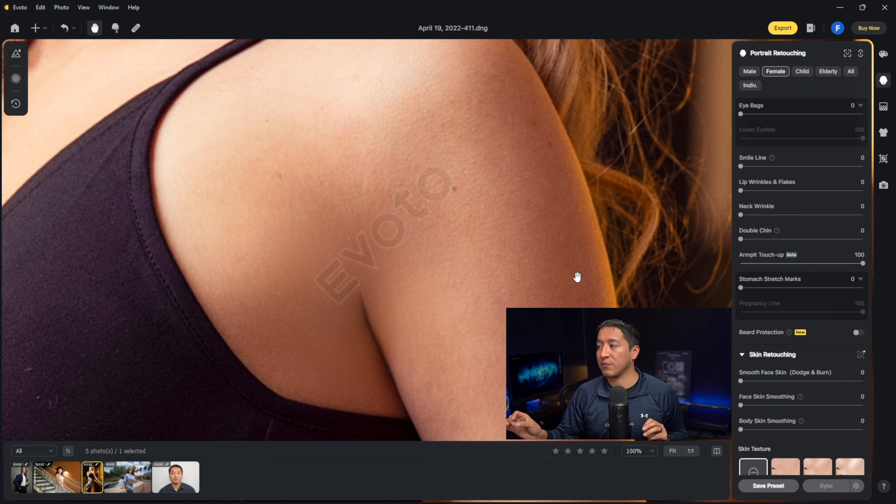
pyautogui.click(717, 451)
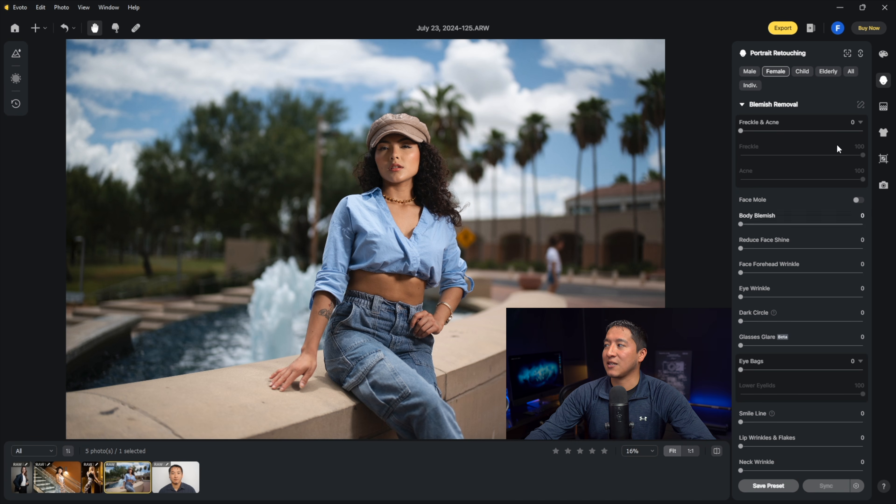
# Step: Apply De-wrinkle Clothing to the shirt and jeans of the woman seated by the fountain
pyautogui.click(883, 134)
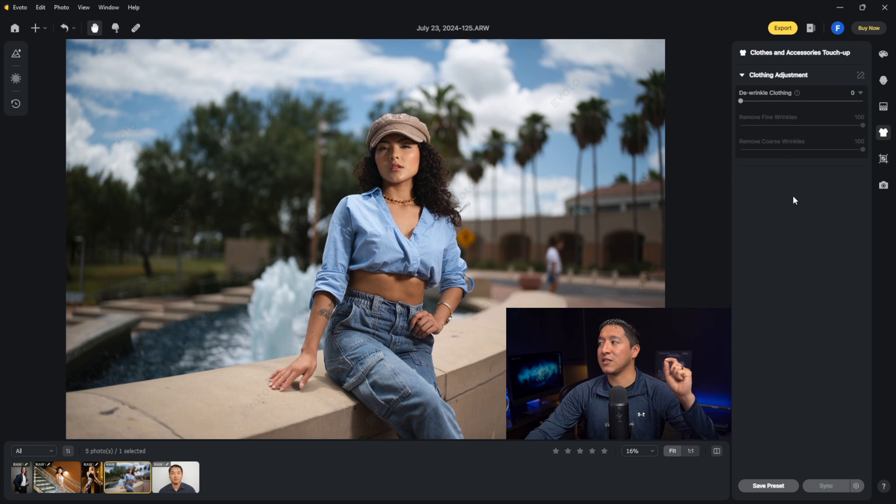
pyautogui.click(752, 102)
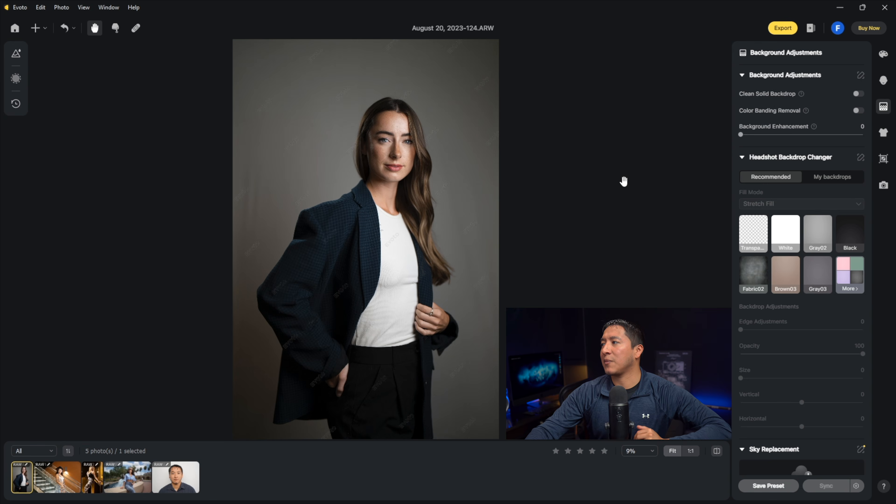
# Step: Enable Clean Solid Backdrop and Color Banding Removal, set Background Enhancement to 100 and compare the studio portrait with the original
pyautogui.click(857, 94)
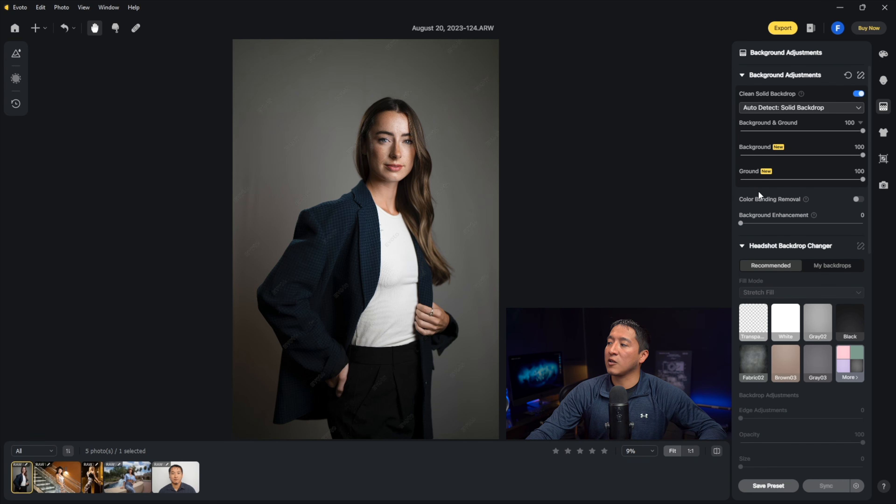
pyautogui.click(858, 199)
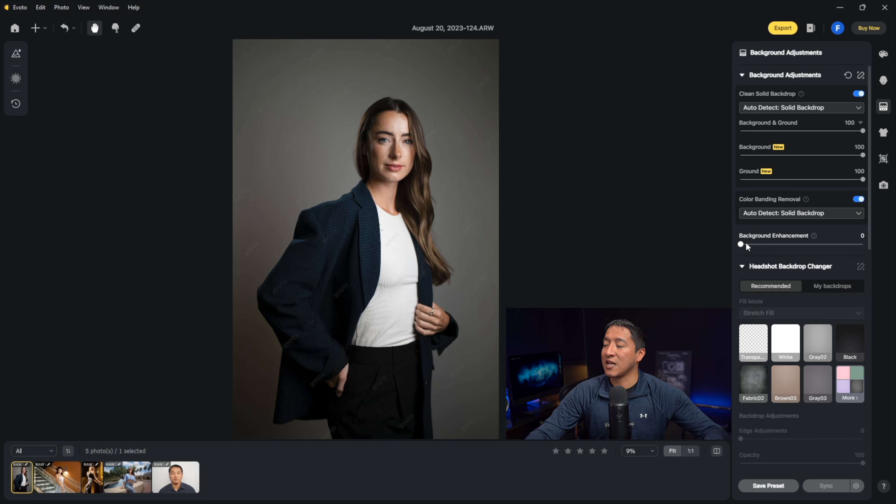
pyautogui.moveTo(741, 244); pyautogui.dragTo(862, 244)
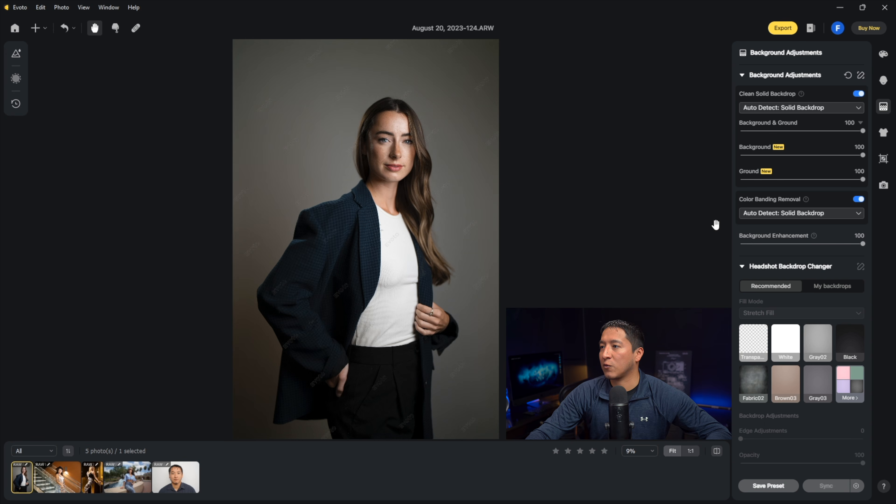
pyautogui.press('space')
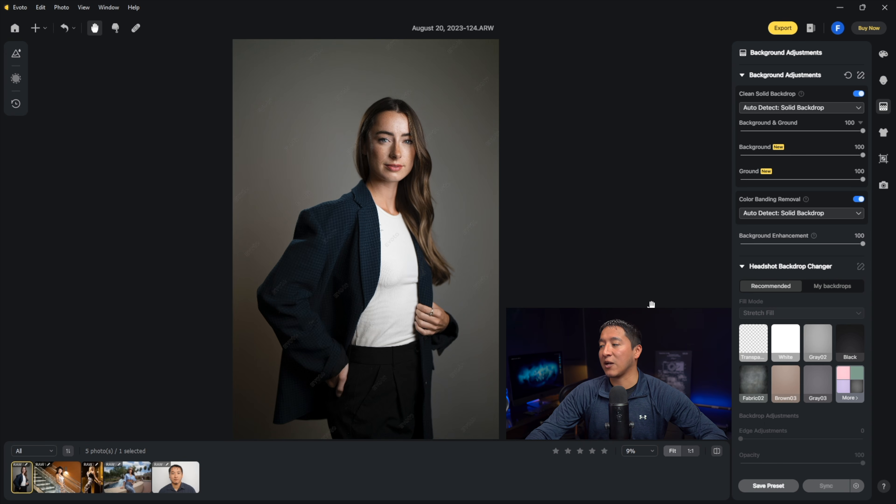
# Step: Try the Transparent headshot backdrop, replace it with Fabric02 and lower the backdrop's Opacity
pyautogui.click(747, 342)
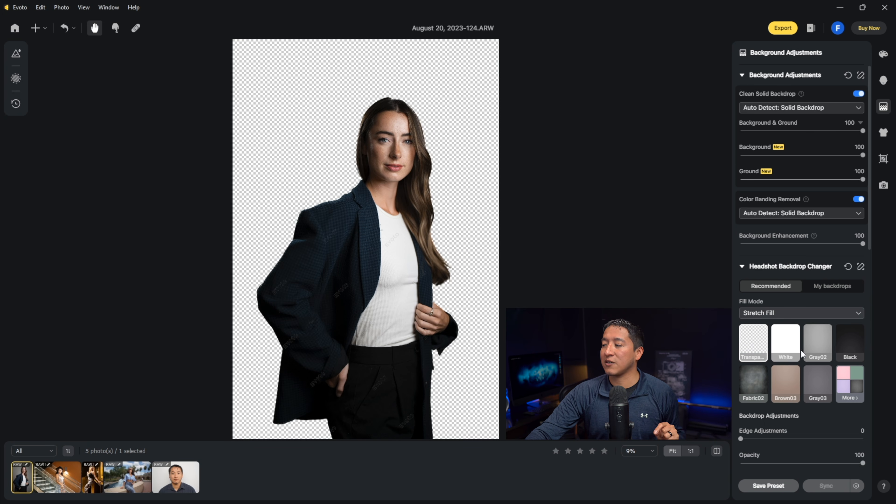
pyautogui.click(757, 379)
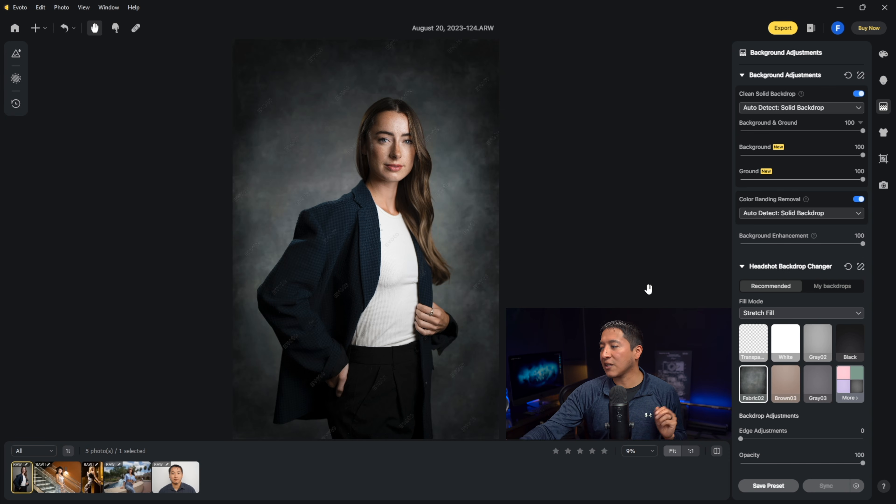
pyautogui.scroll(-1, 808, 376)
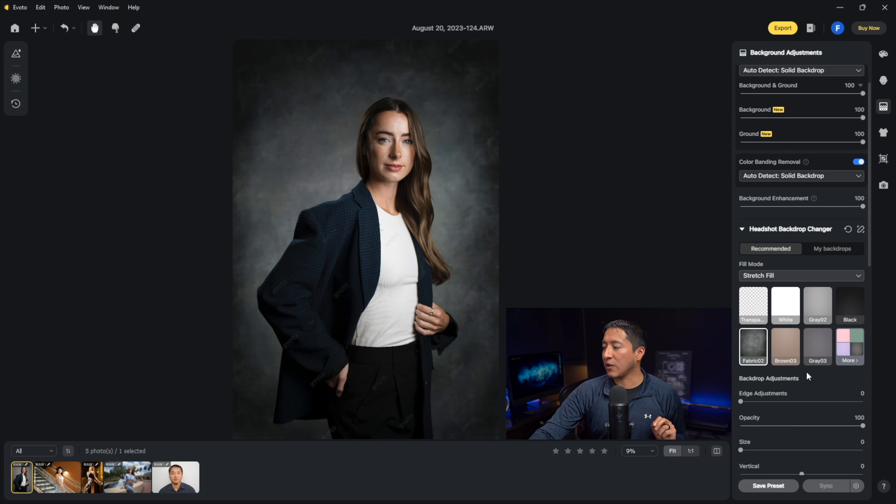
pyautogui.scroll(-1, 806, 371)
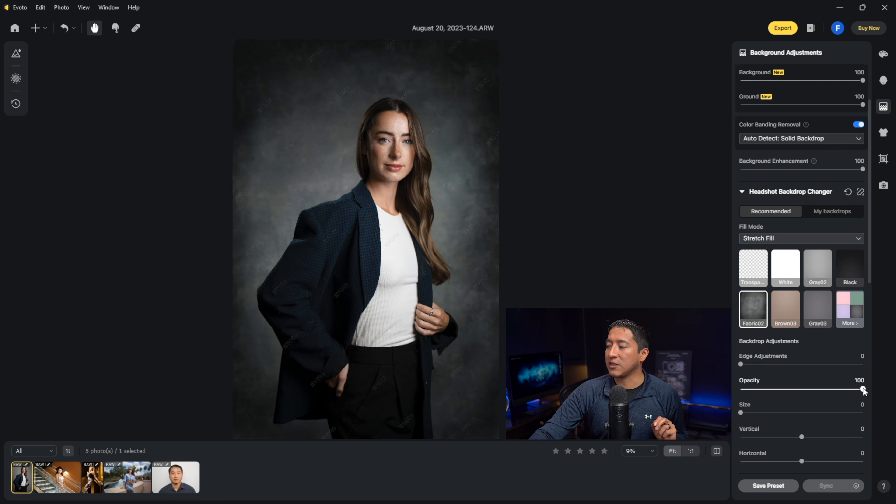
pyautogui.moveTo(826, 391); pyautogui.dragTo(819, 393)
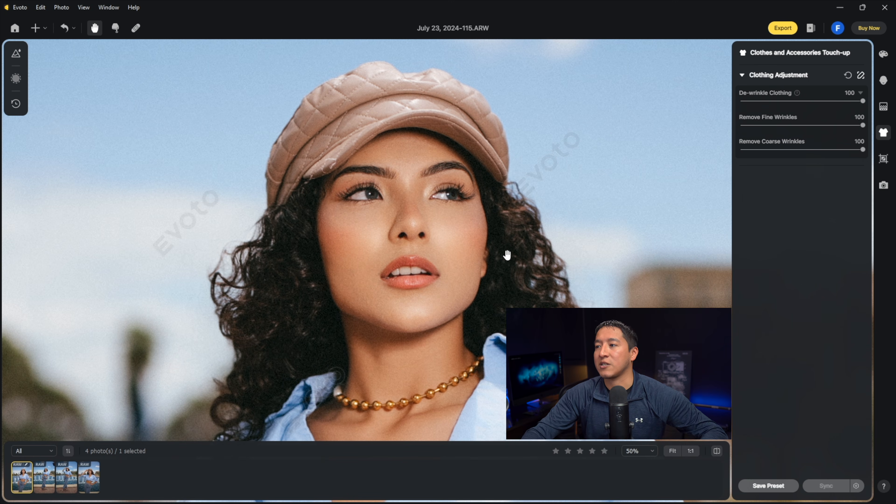
# Step: Compare the first fountain portrait with its original at full view and copy its edits to all four photos
pyautogui.click(717, 452)
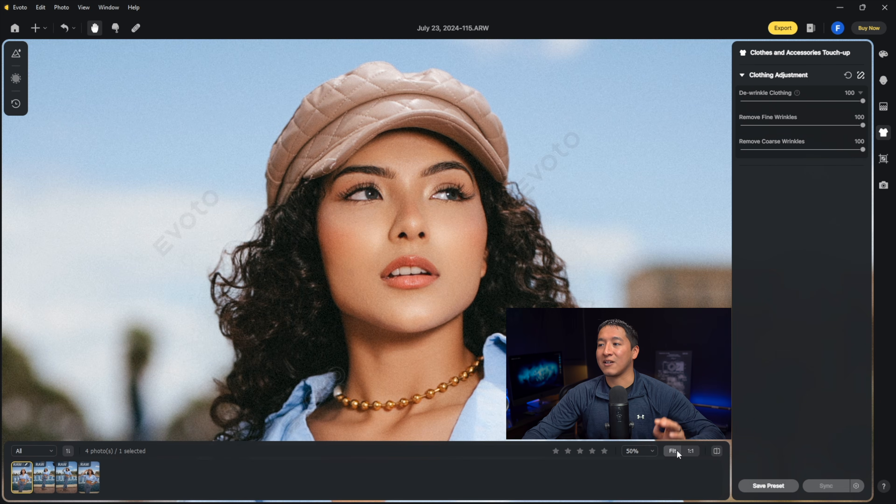
pyautogui.click(677, 454)
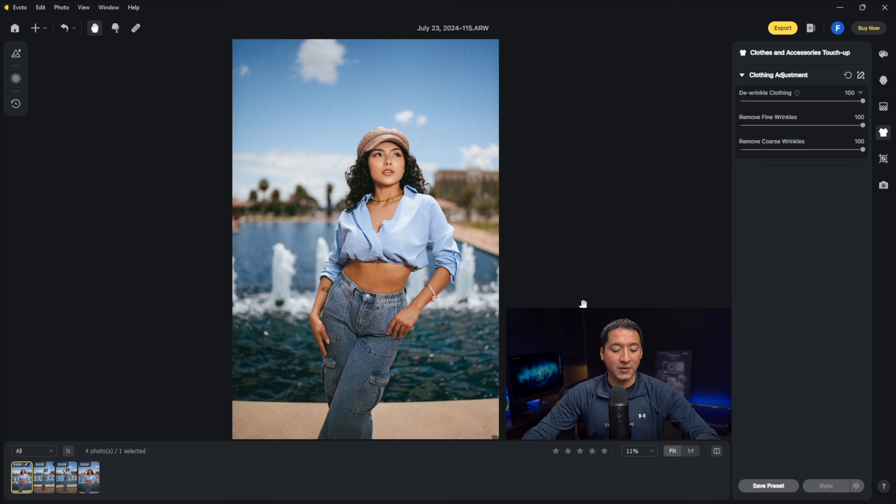
pyautogui.hotkey('ctrl', 'c')
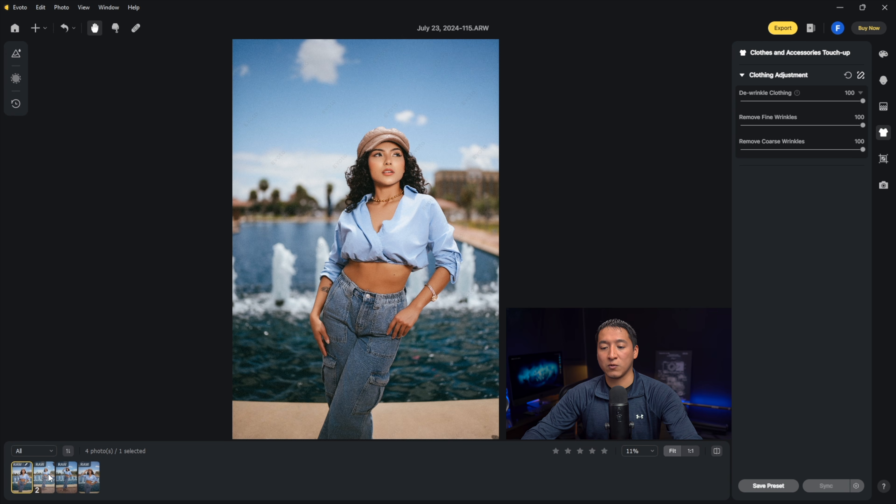
pyautogui.keyDown('shift'); pyautogui.click(92, 479); pyautogui.keyUp('shift')
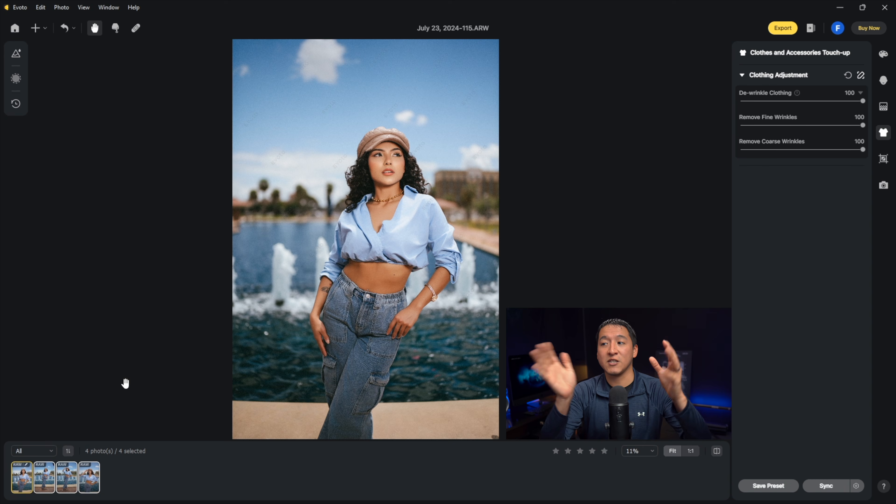
# Step: Review the other three batch-edited fountain photos and compare the second and fourth with their originals
pyautogui.press('Right')
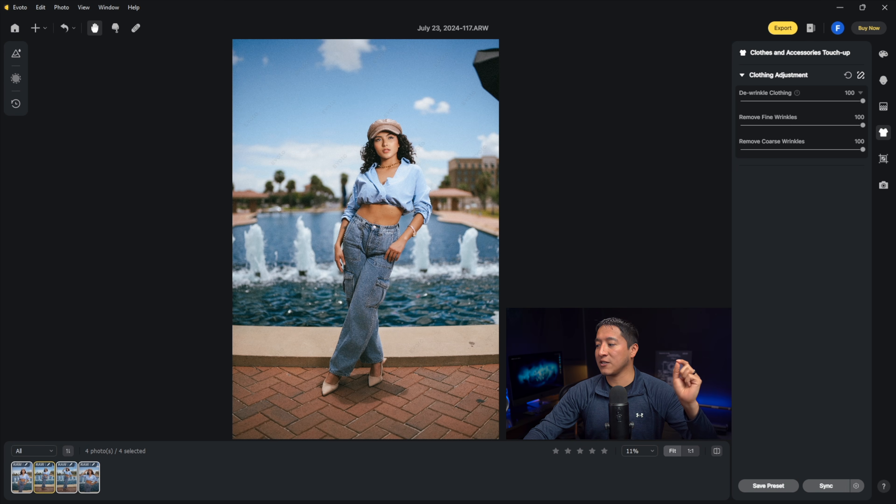
pyautogui.click(716, 451)
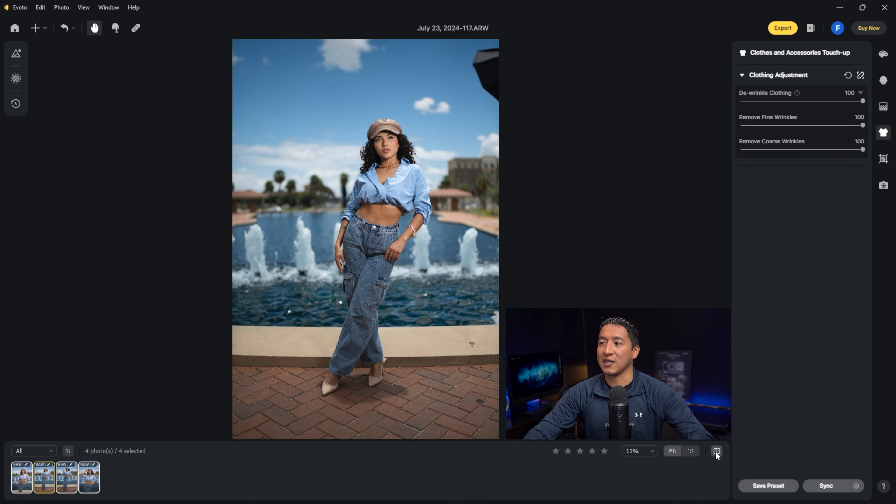
pyautogui.click(65, 484)
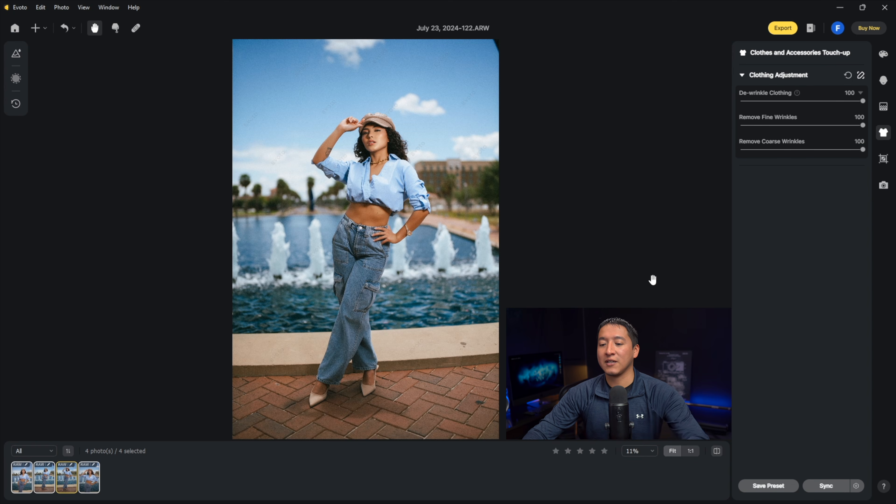
pyautogui.click(91, 477)
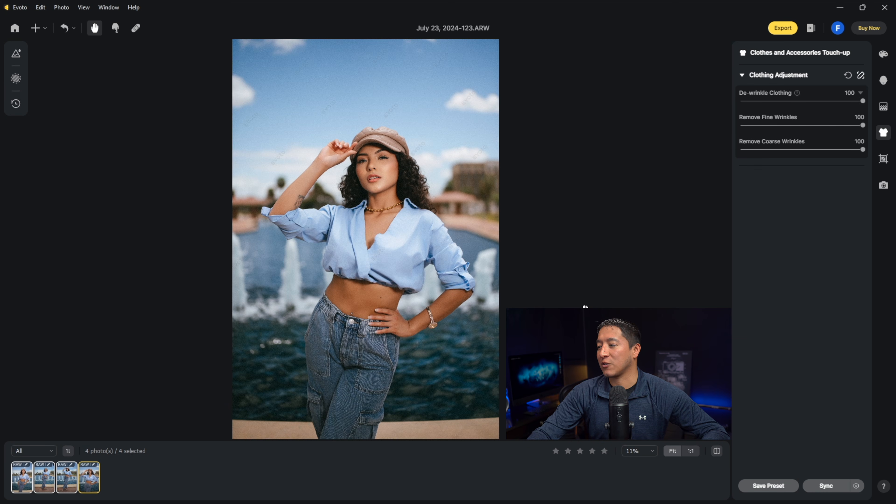
pyautogui.click(716, 451)
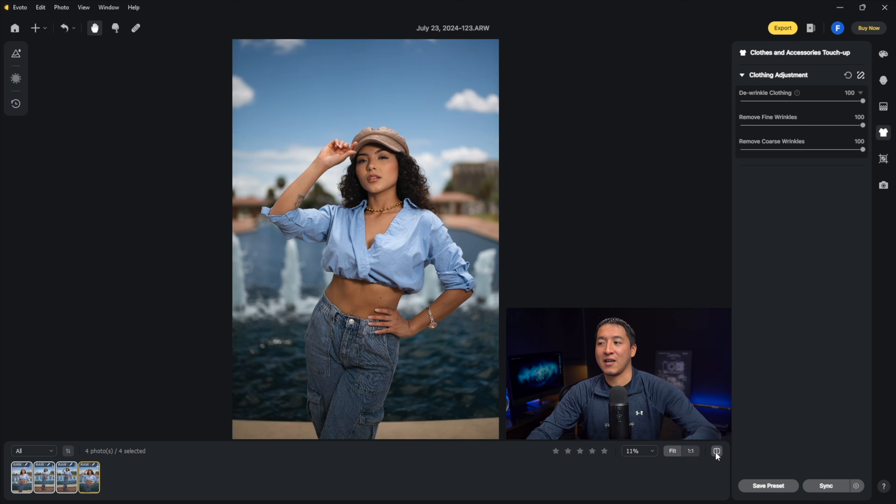
pyautogui.click(716, 451)
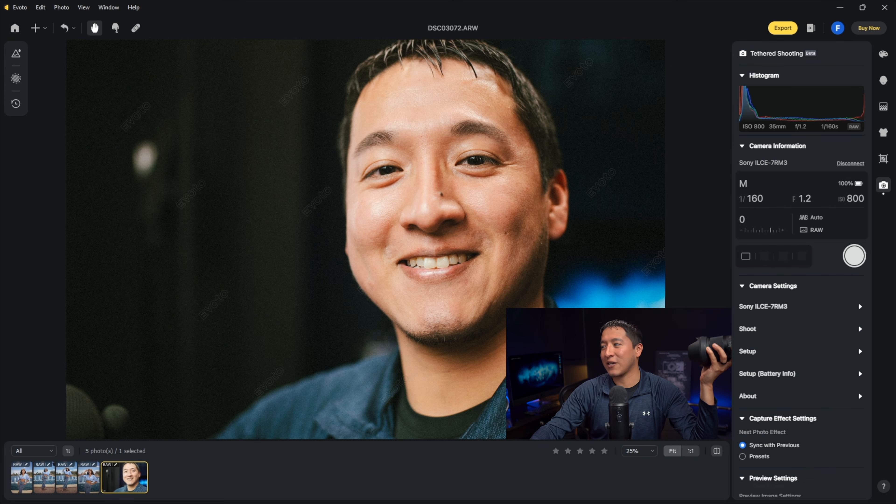
# Step: Set Double Chin to 100 on the tethered portrait of the smiling man and compare it with the original
pyautogui.click(883, 81)
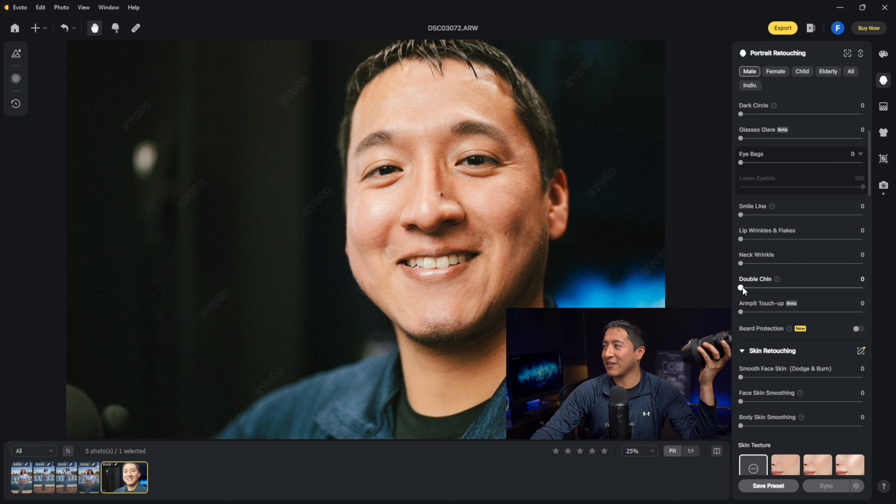
pyautogui.scroll(5, 742, 286)
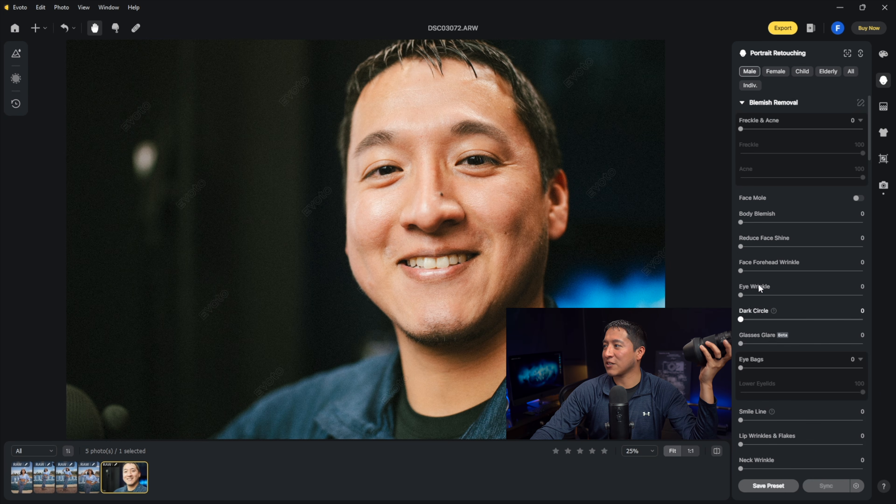
pyautogui.scroll(-5, 781, 276)
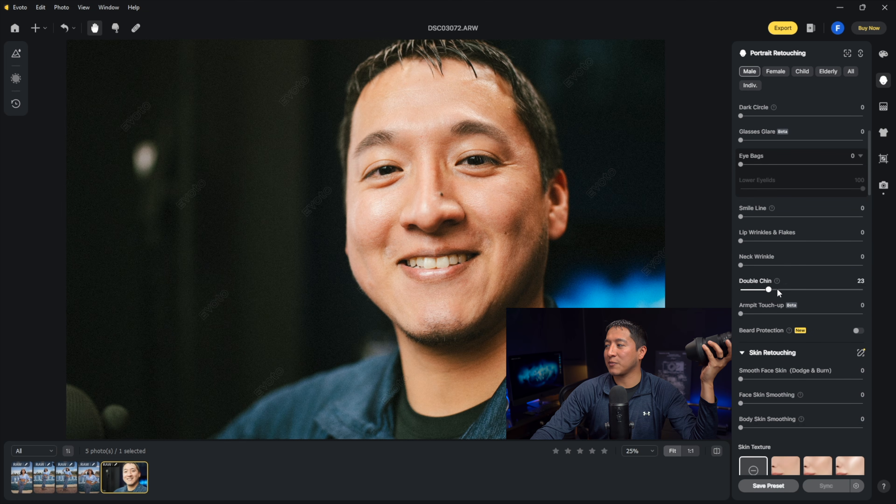
pyautogui.moveTo(826, 291); pyautogui.dragTo(865, 290)
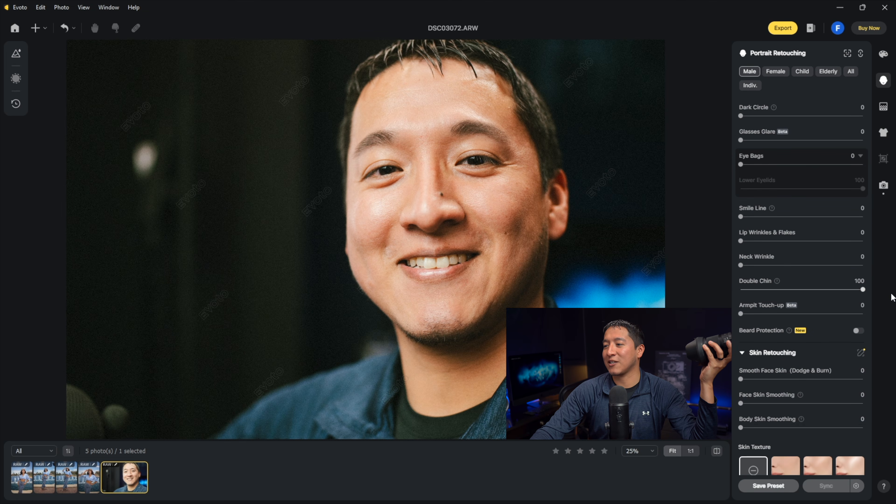
pyautogui.press('h')
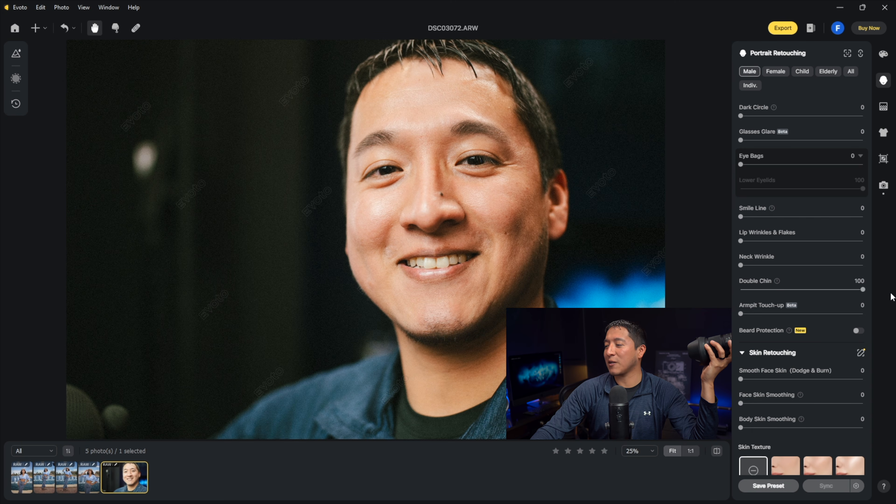
pyautogui.click(718, 452)
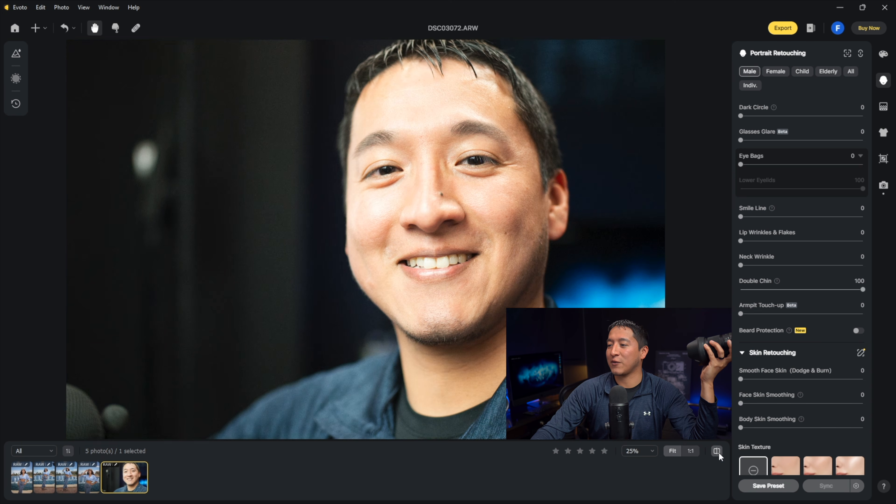
pyautogui.click(717, 452)
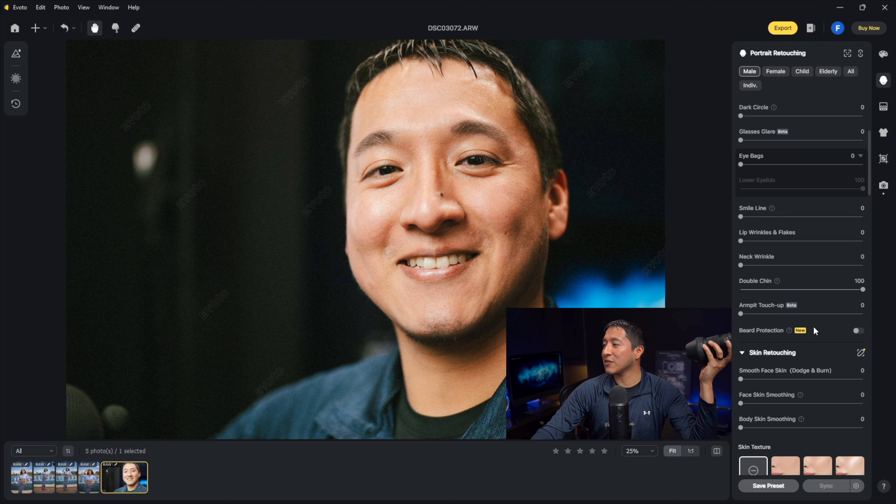
# Step: Set Neck Wrinkle to 100 on the man's portrait and compare the newly captured tethered photo with its original
pyautogui.moveTo(742, 265); pyautogui.dragTo(809, 265)
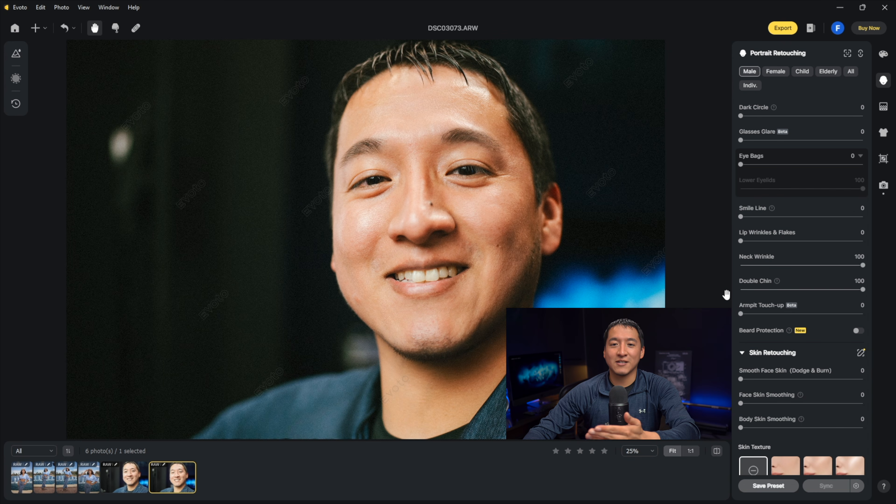
pyautogui.click(717, 451)
pyautogui.click(717, 451)
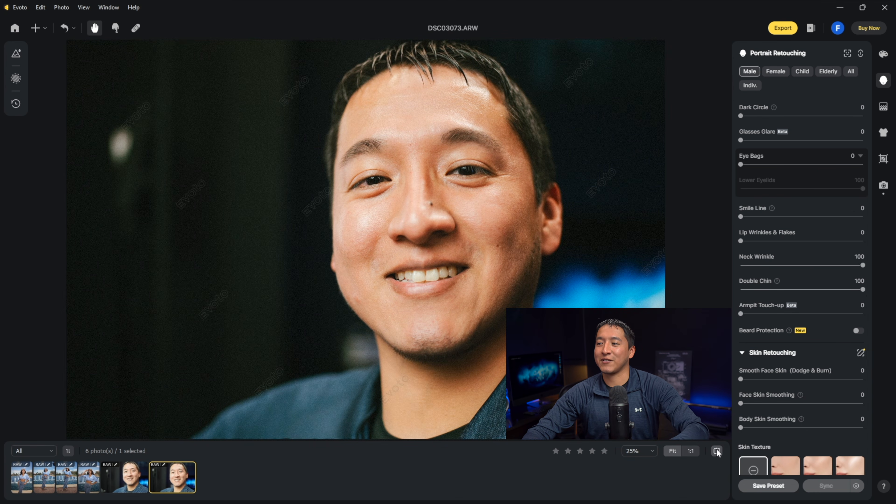